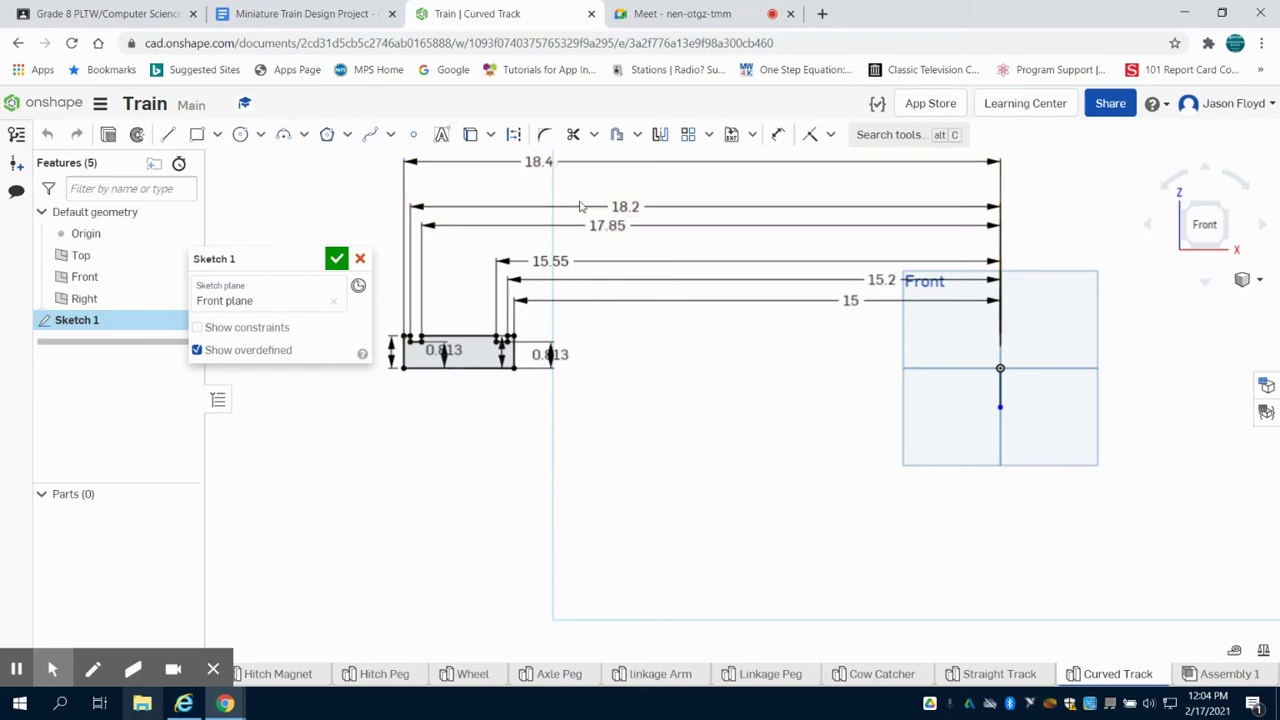
Delete the short vertical line that runs down from the origin in the track profile sketch.
scroll(455, 300, up, 3)
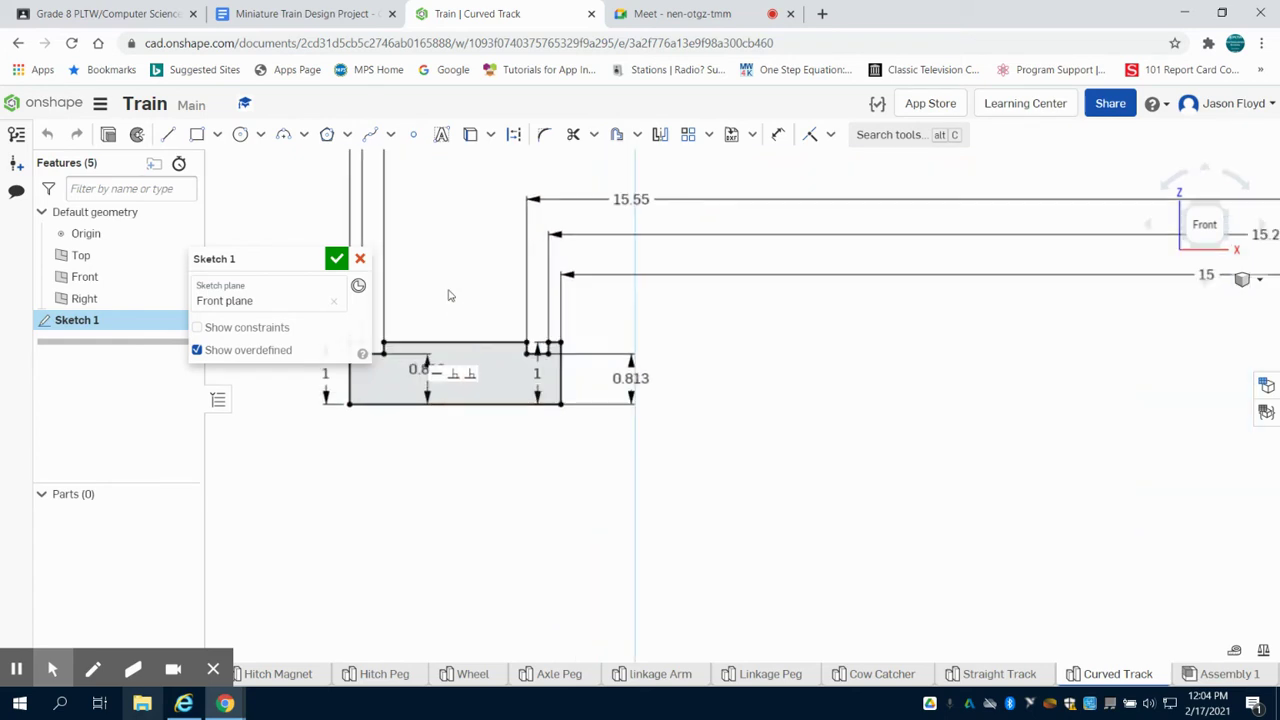
scroll(449, 296, down, 3)
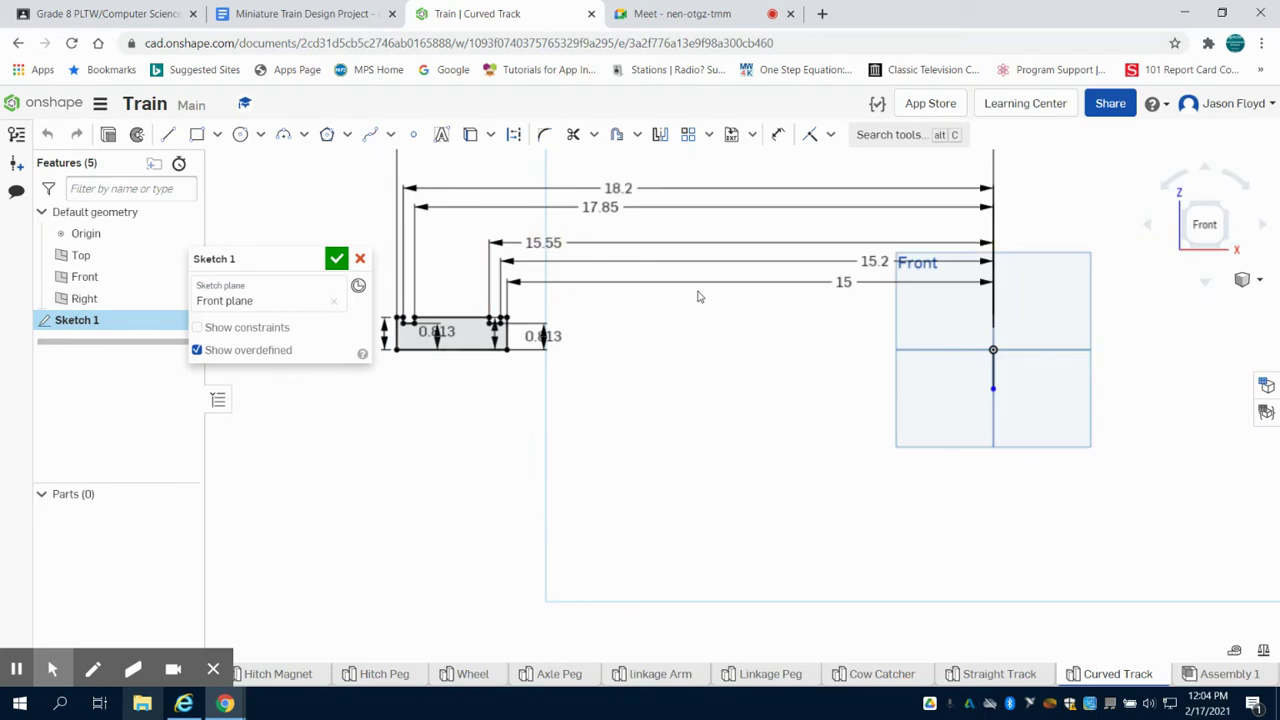
click(994, 372)
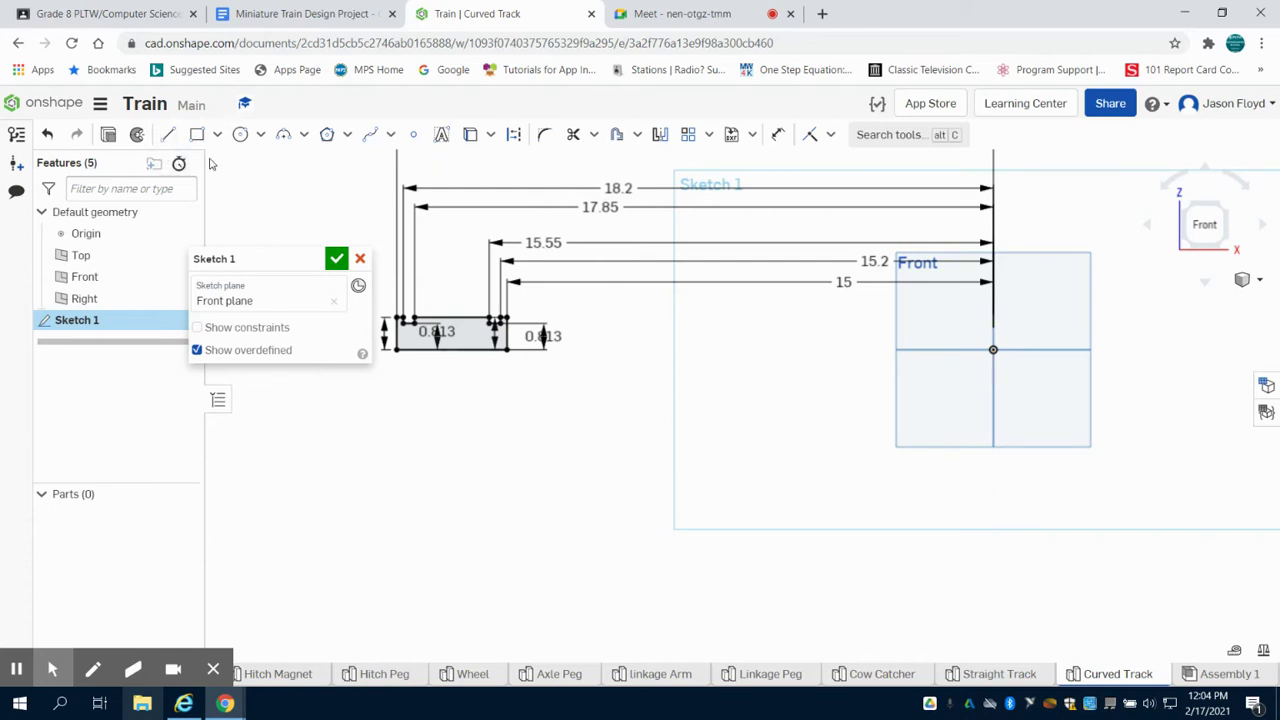
click(172, 138)
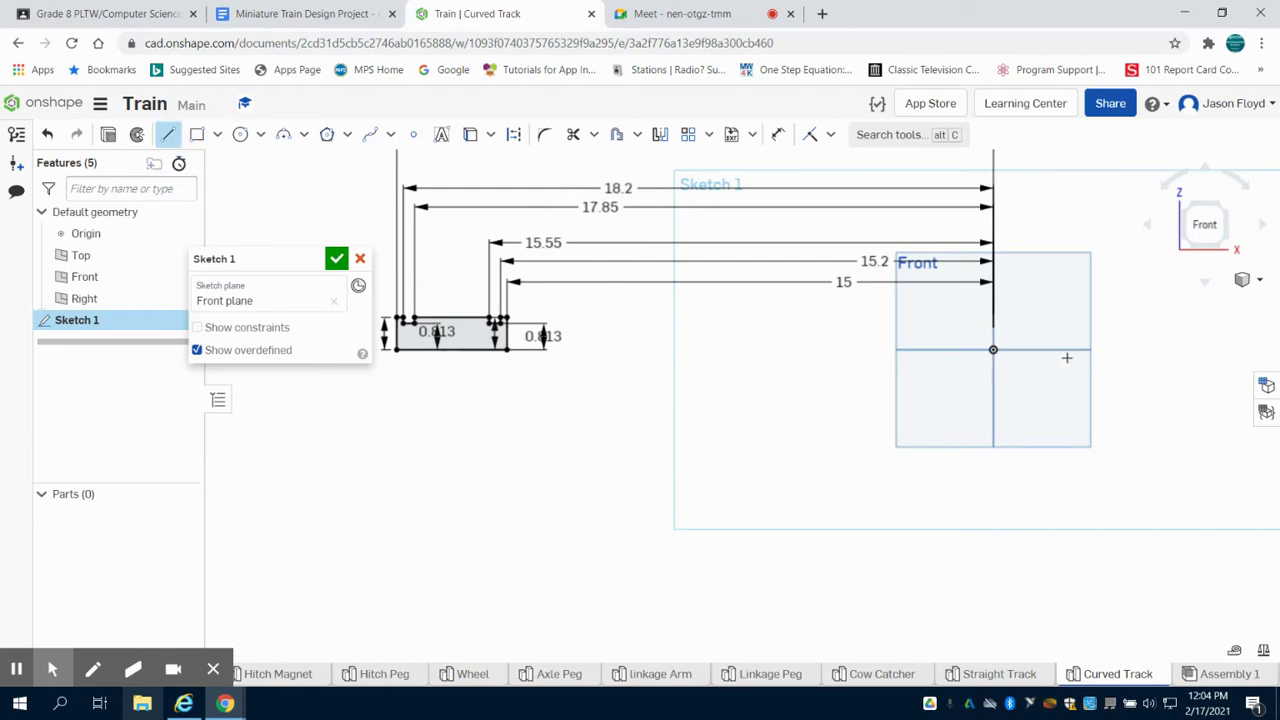
click(996, 350)
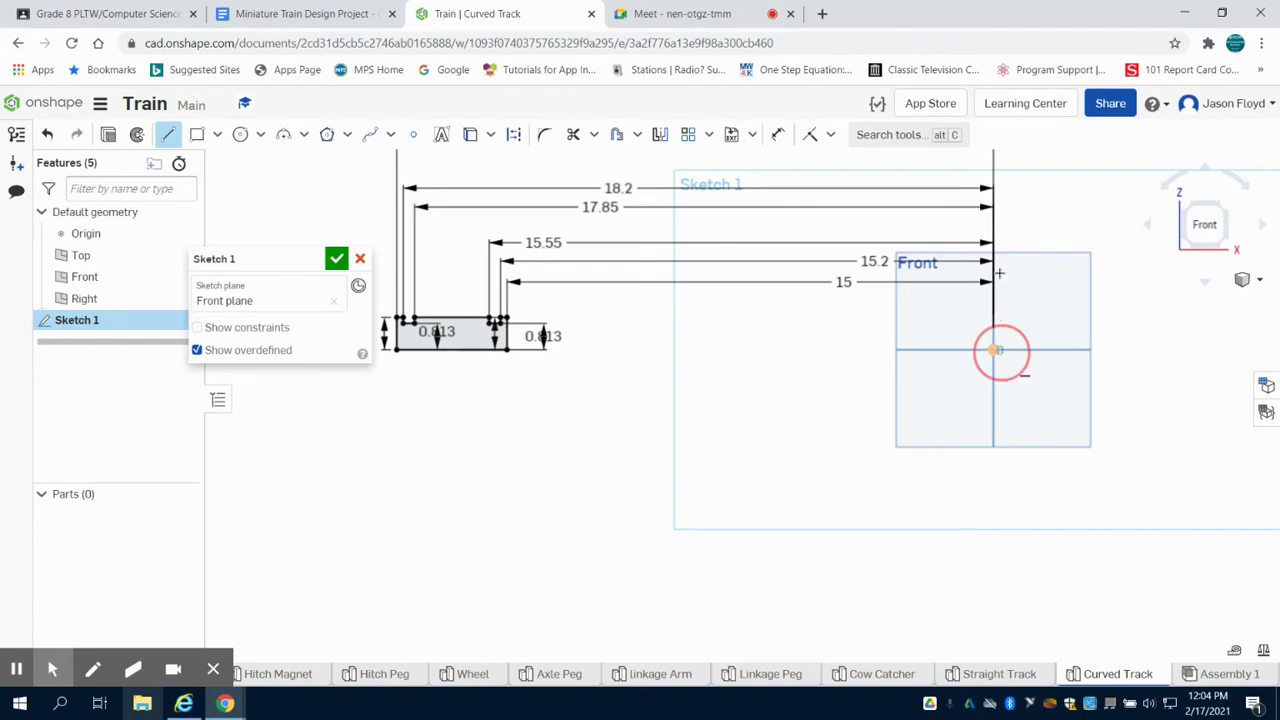
right_click(1000, 257)
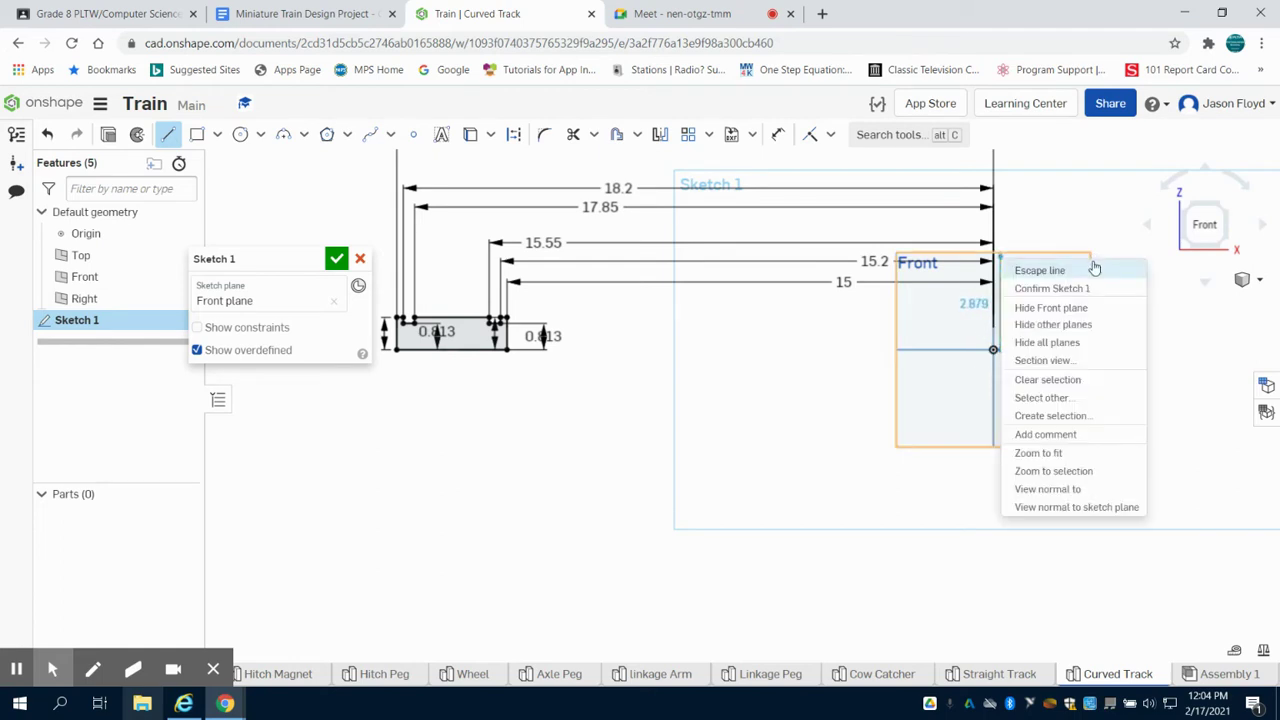
click(1090, 266)
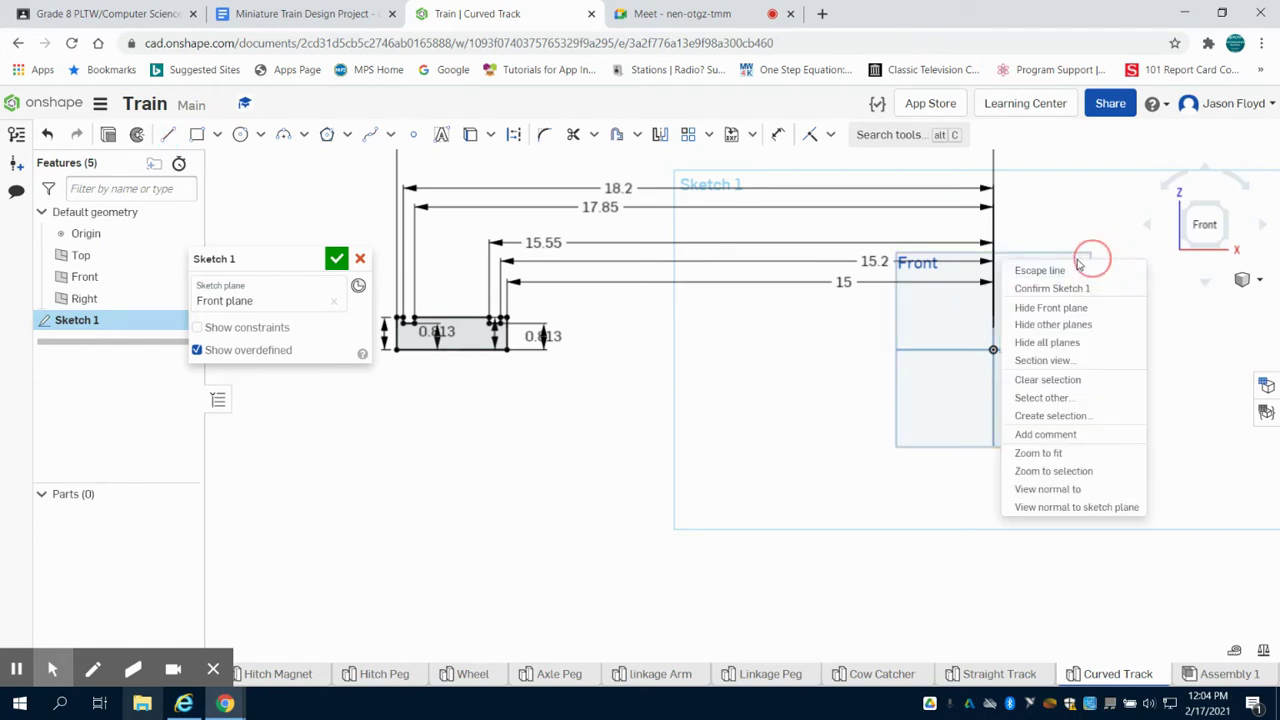
Draw a 5 in vertical line straight up from the origin and end the line chain.
click(168, 134)
click(994, 349)
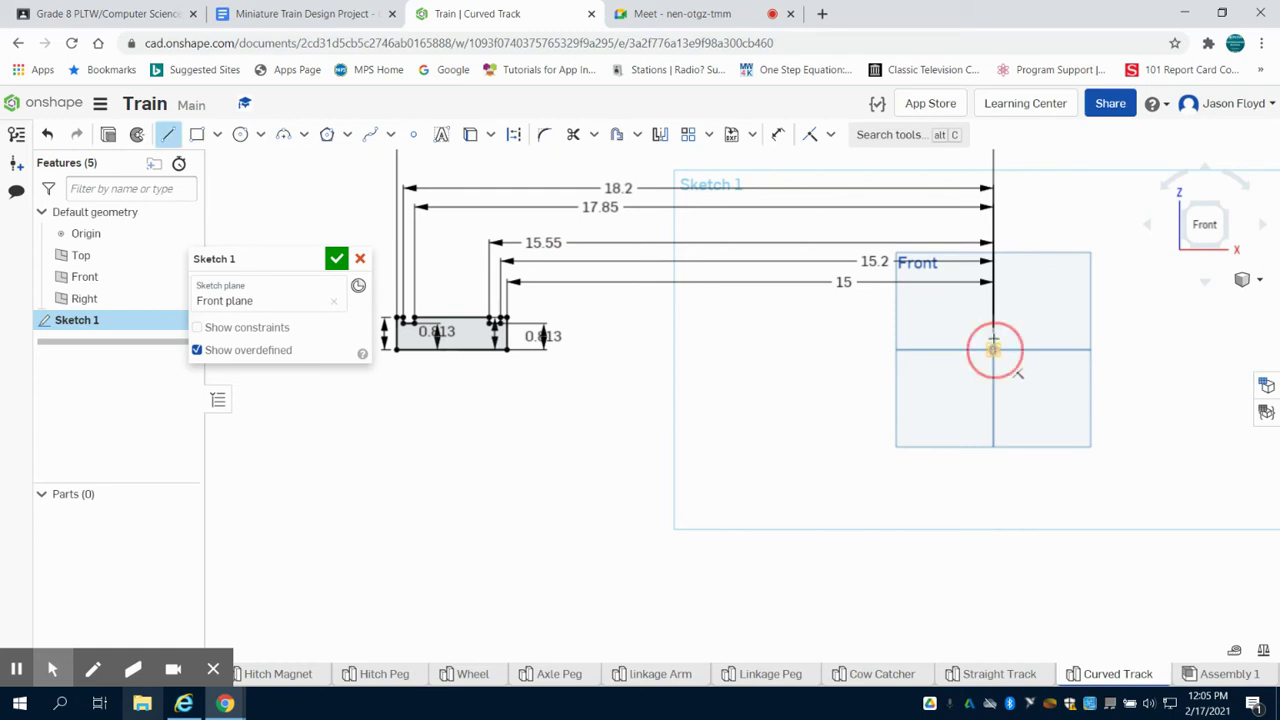
click(991, 282)
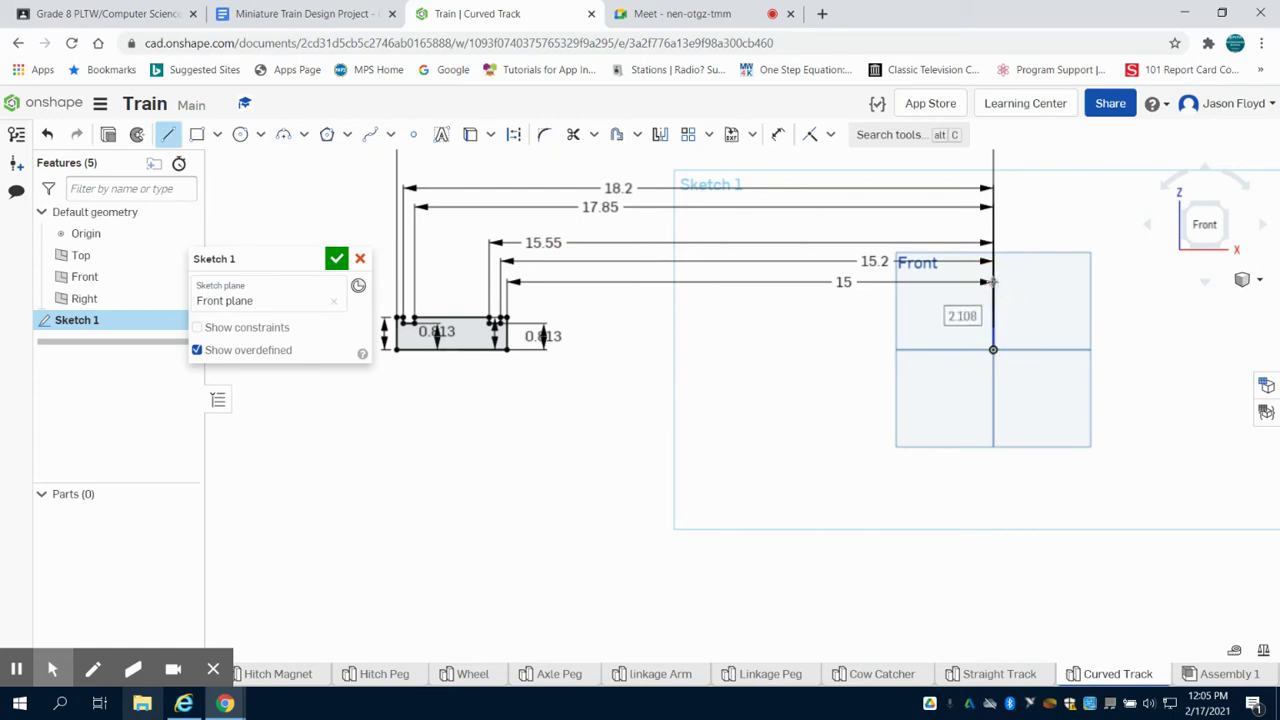
text(5)
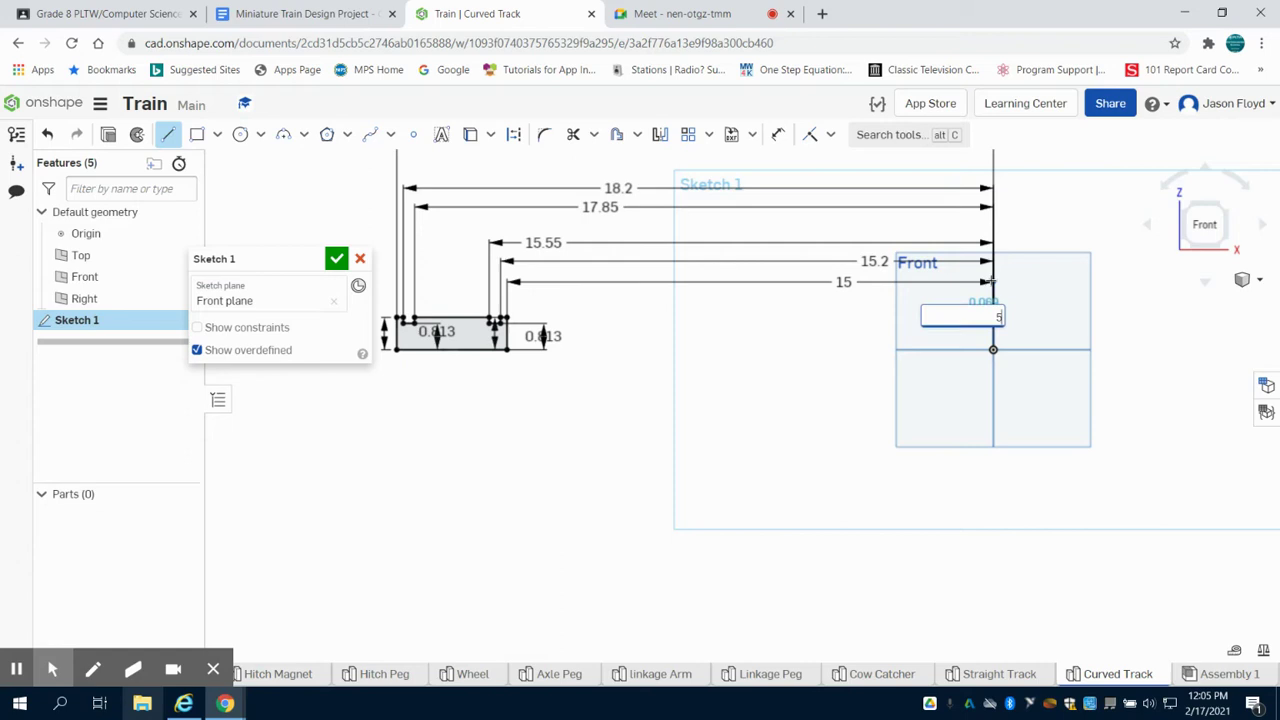
key(Return)
right_click(1048, 281)
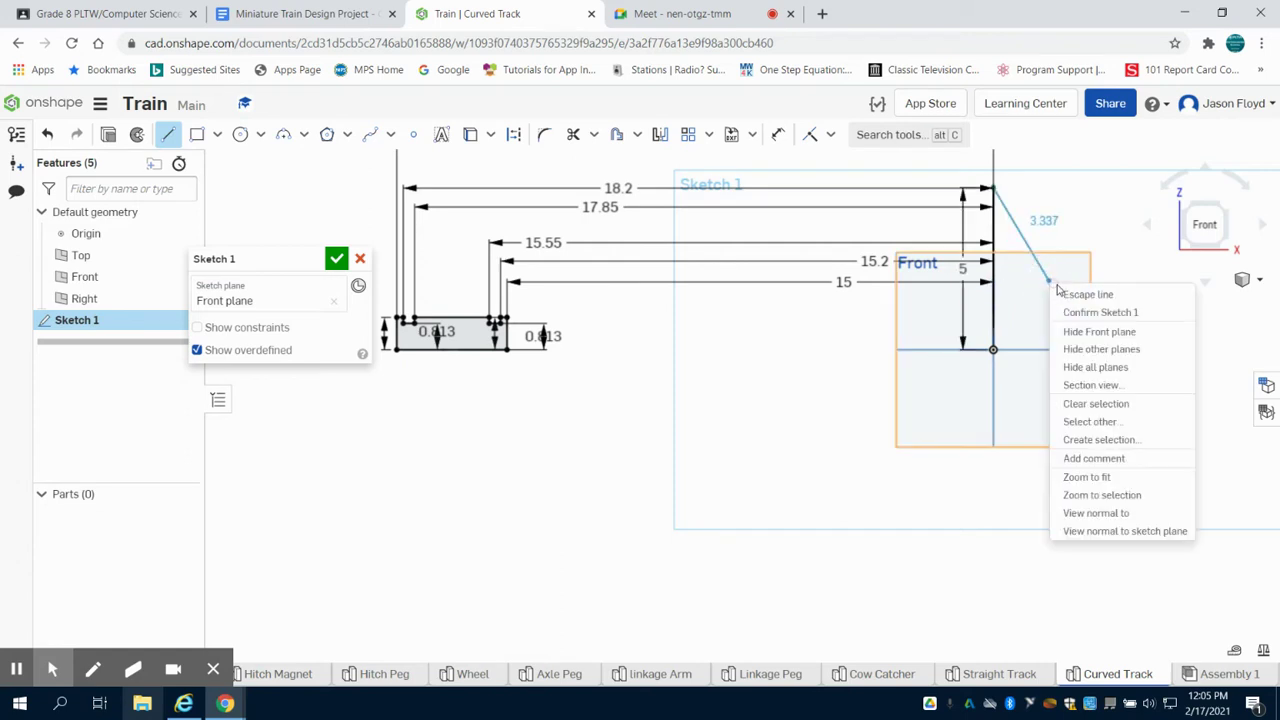
click(1075, 292)
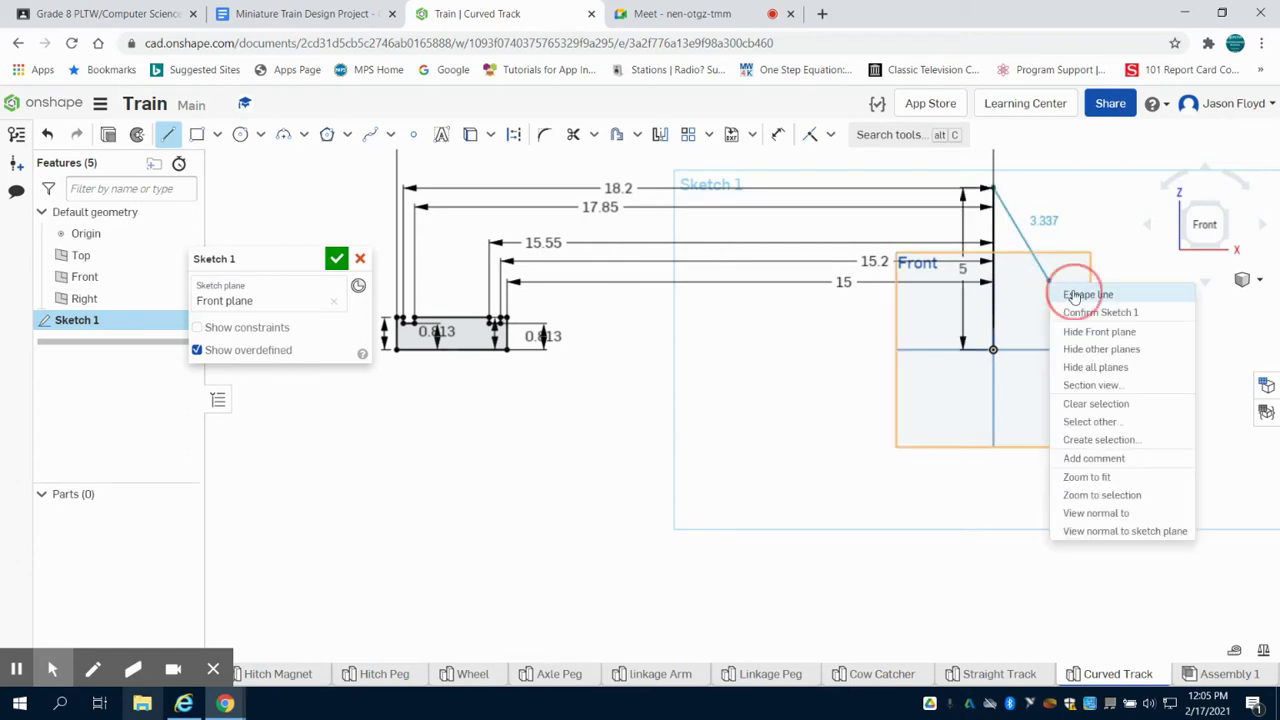
click(513, 134)
click(996, 316)
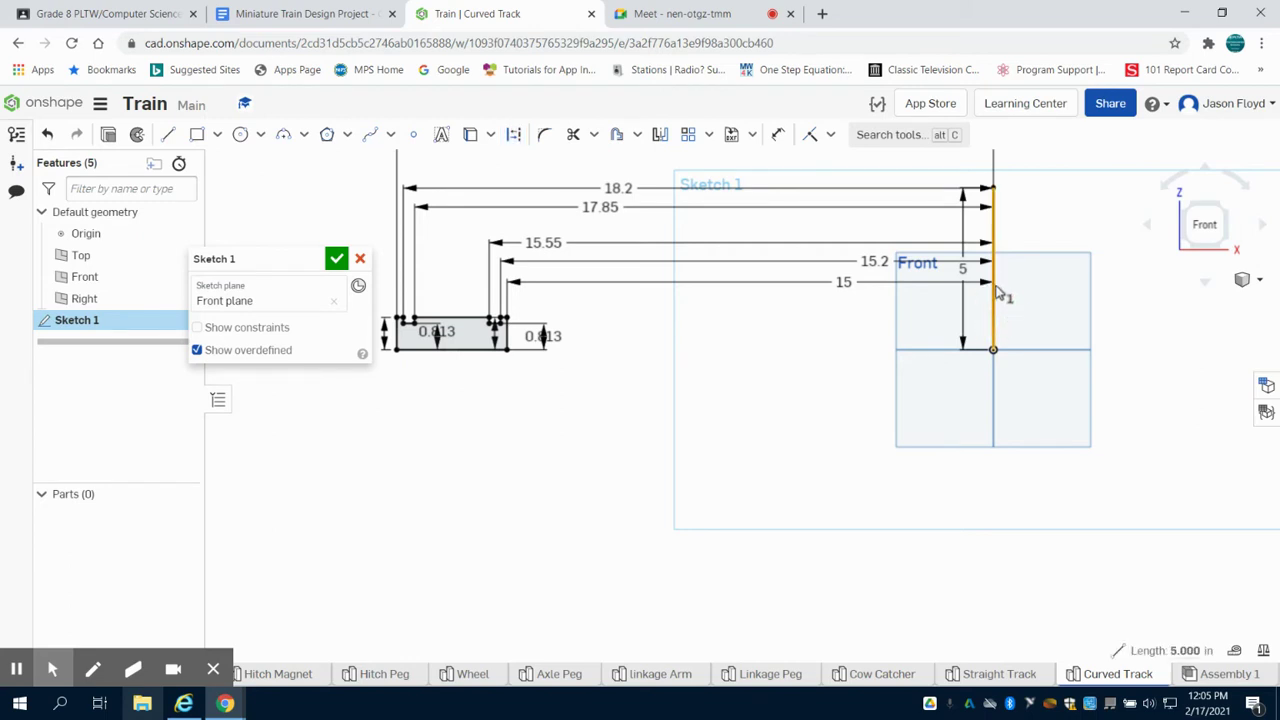
scroll(996, 316, up, 4)
key(Escape)
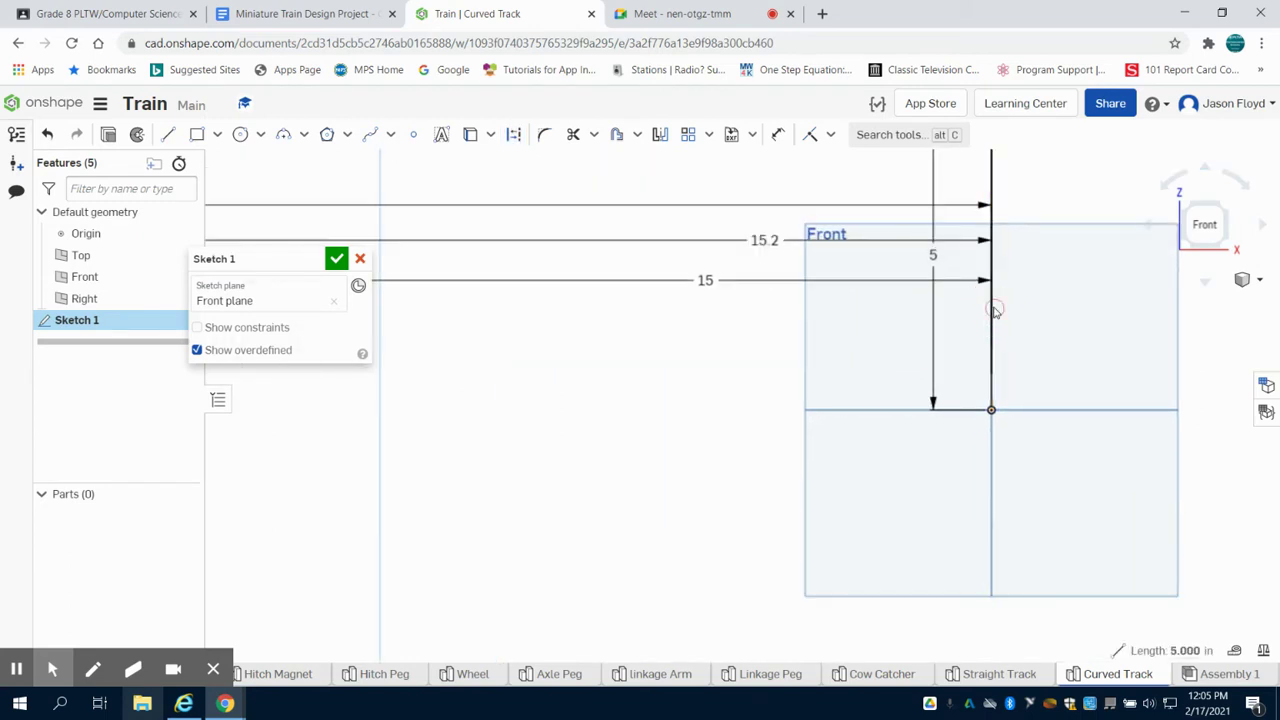
scroll(730, 192, down, 2)
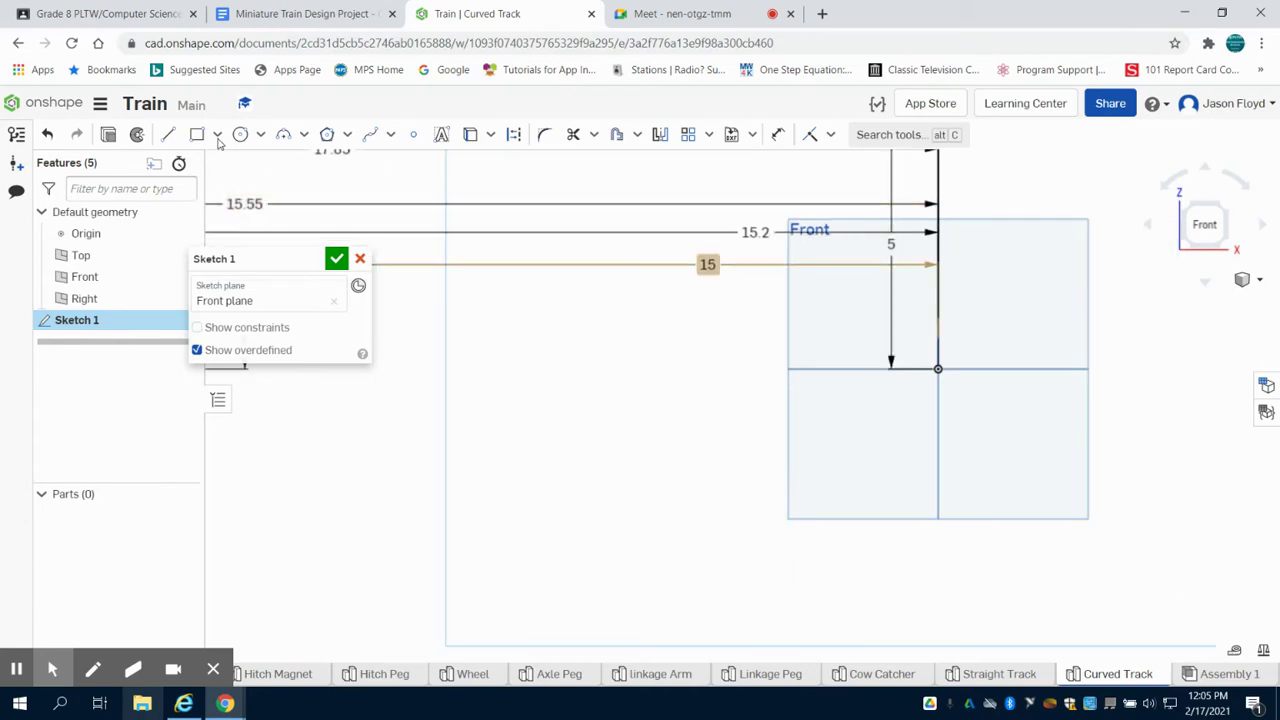
Revolve the track profile as a new solid around the vertical line at the origin.
click(141, 136)
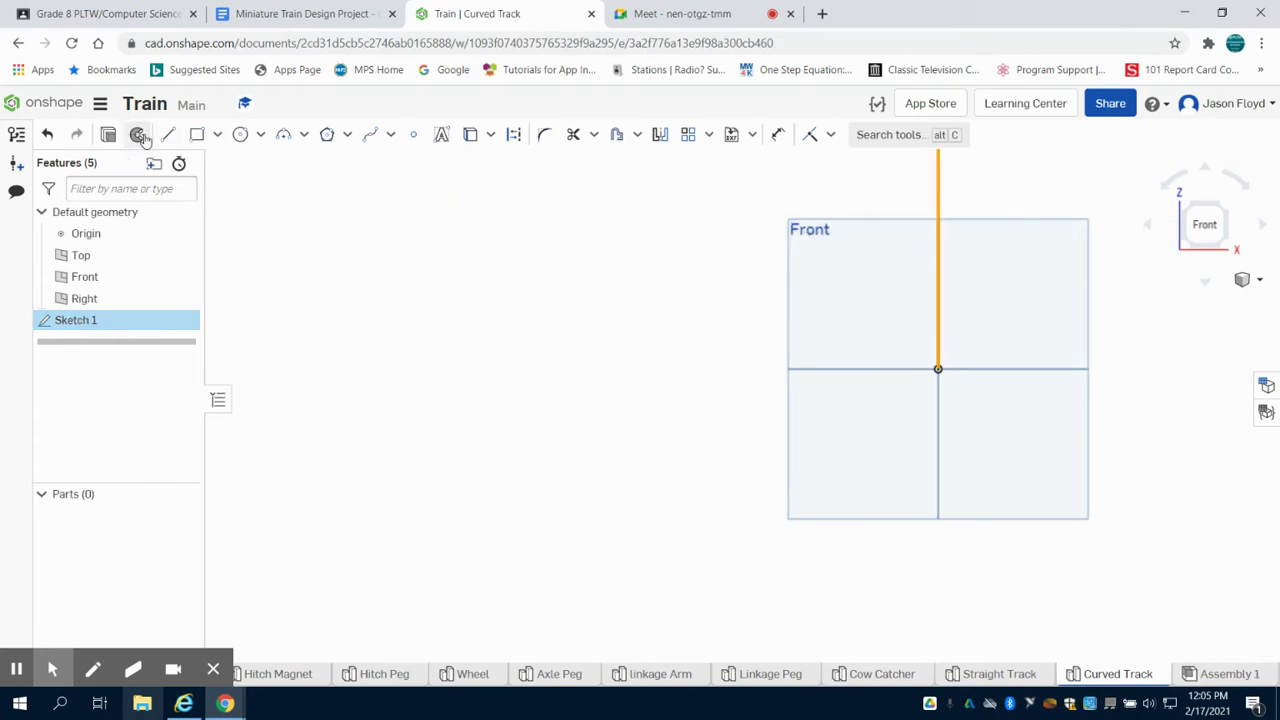
click(1229, 204)
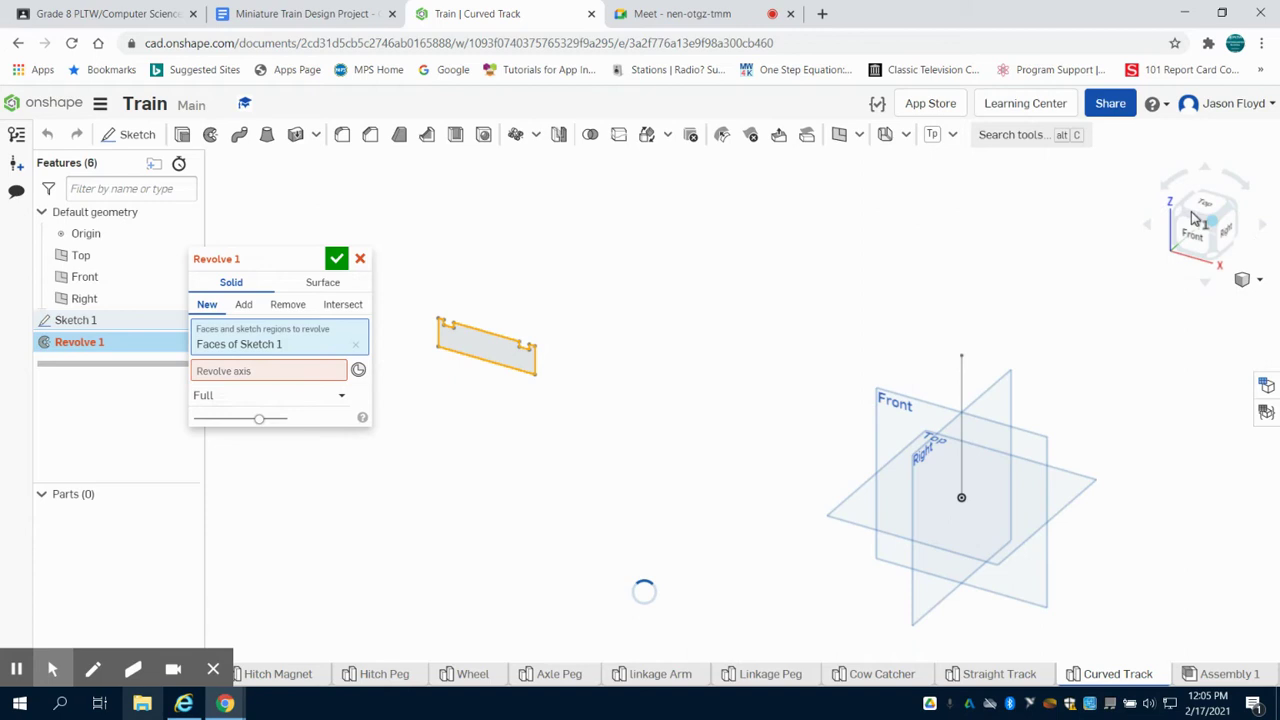
click(297, 378)
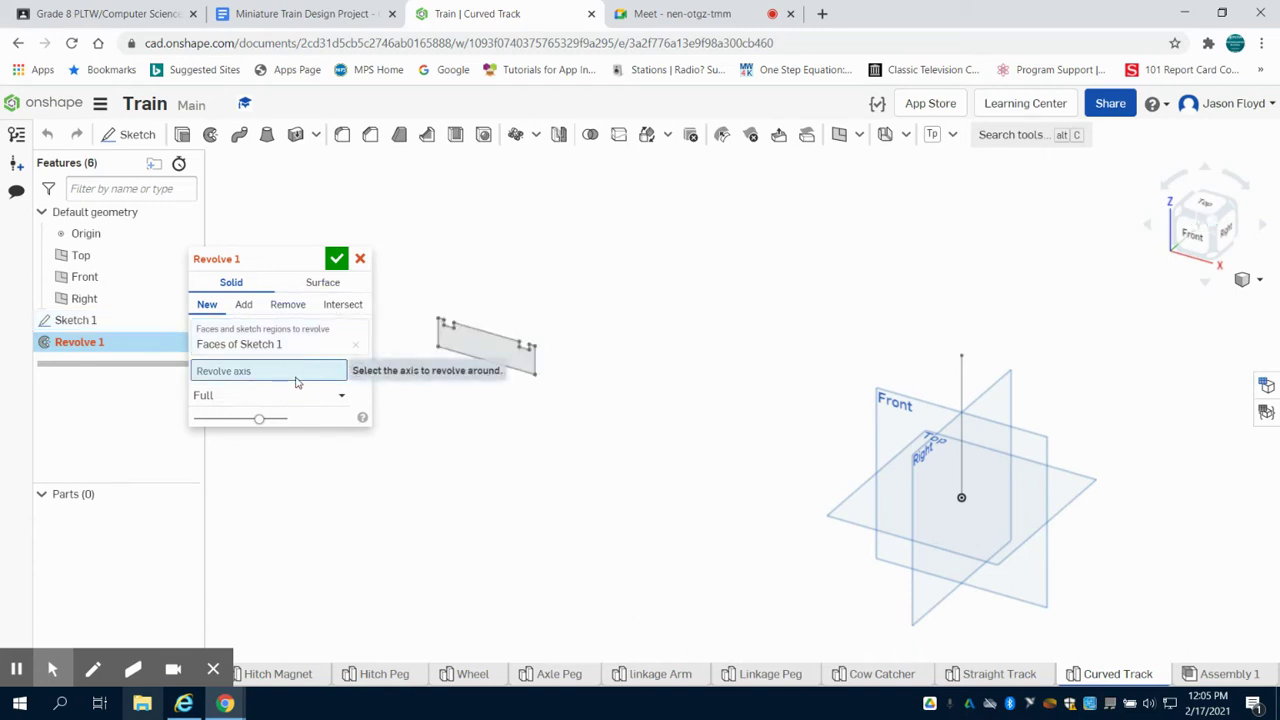
click(962, 383)
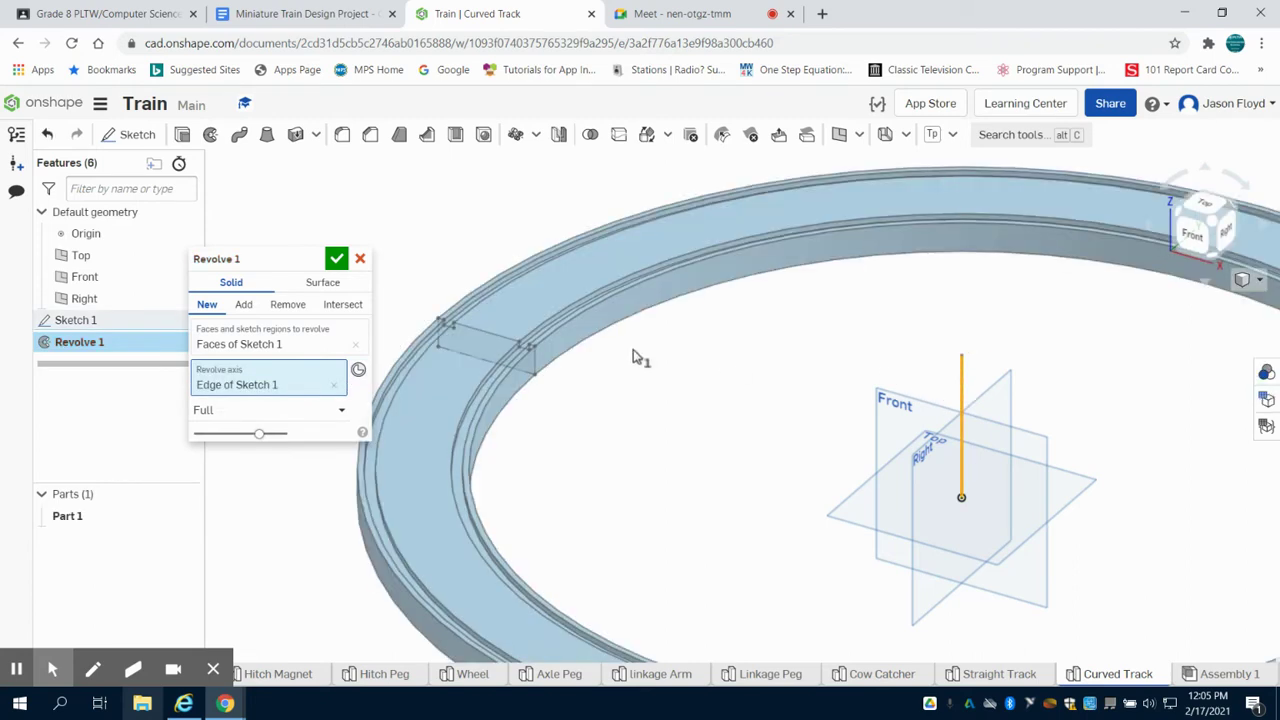
Limit the revolve to one direction with a 45-degree angle and accept the feature.
scroll(730, 409, up, 3)
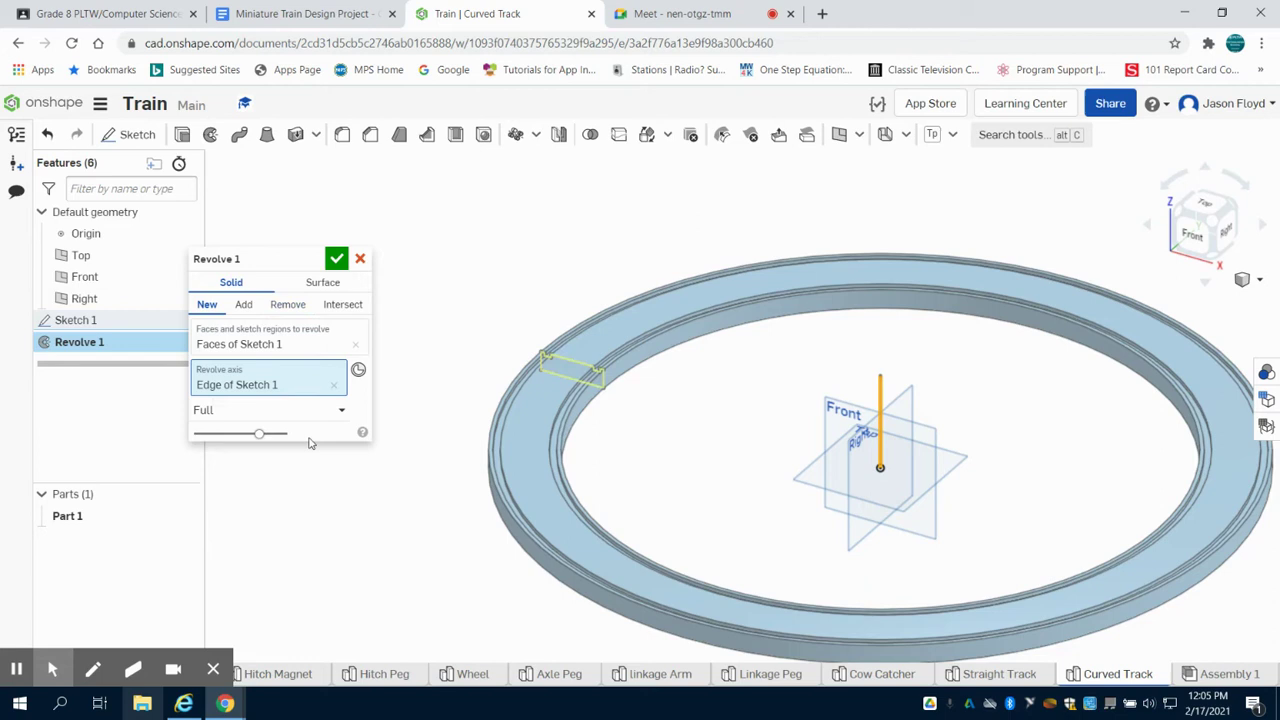
click(324, 410)
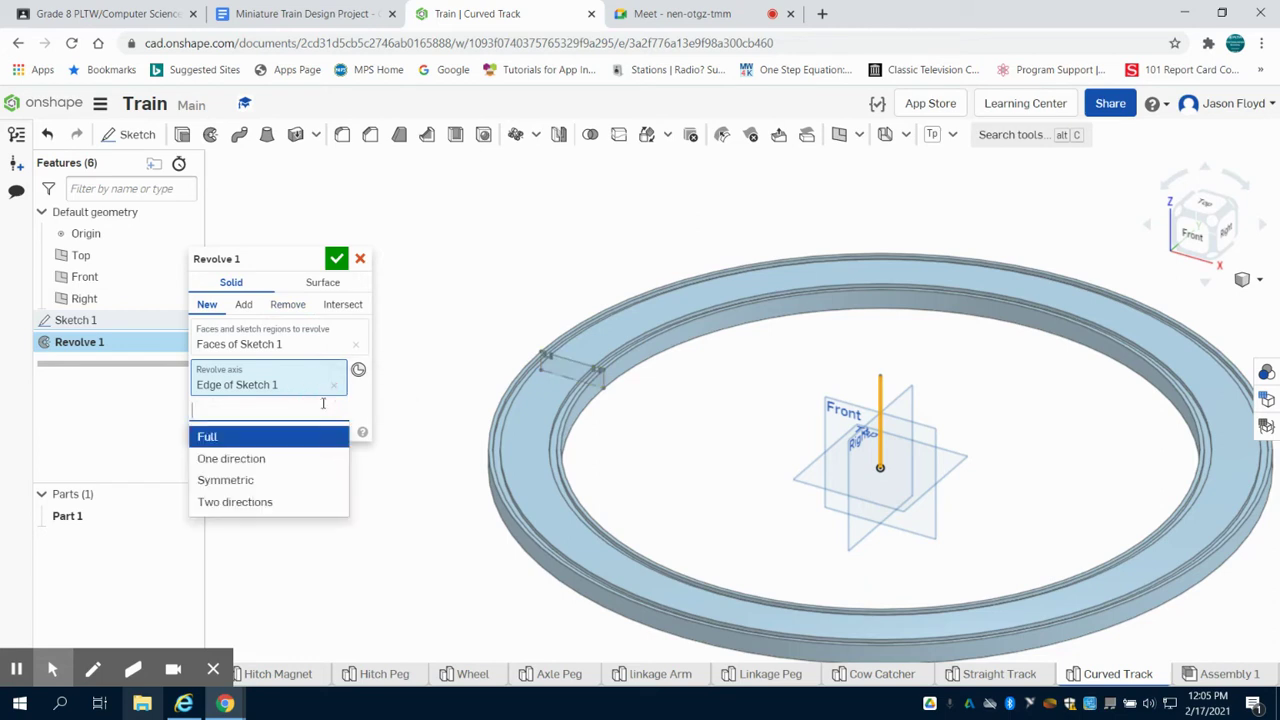
click(288, 460)
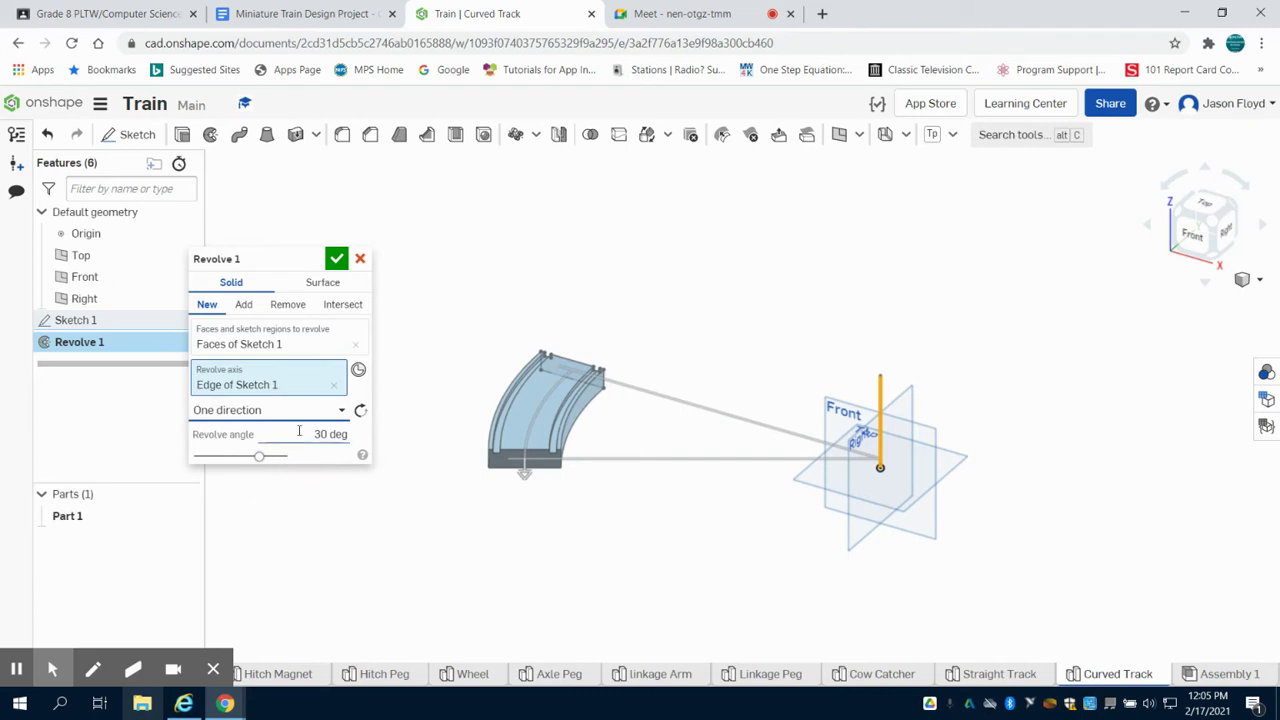
click(299, 431)
text(45)
key(Return)
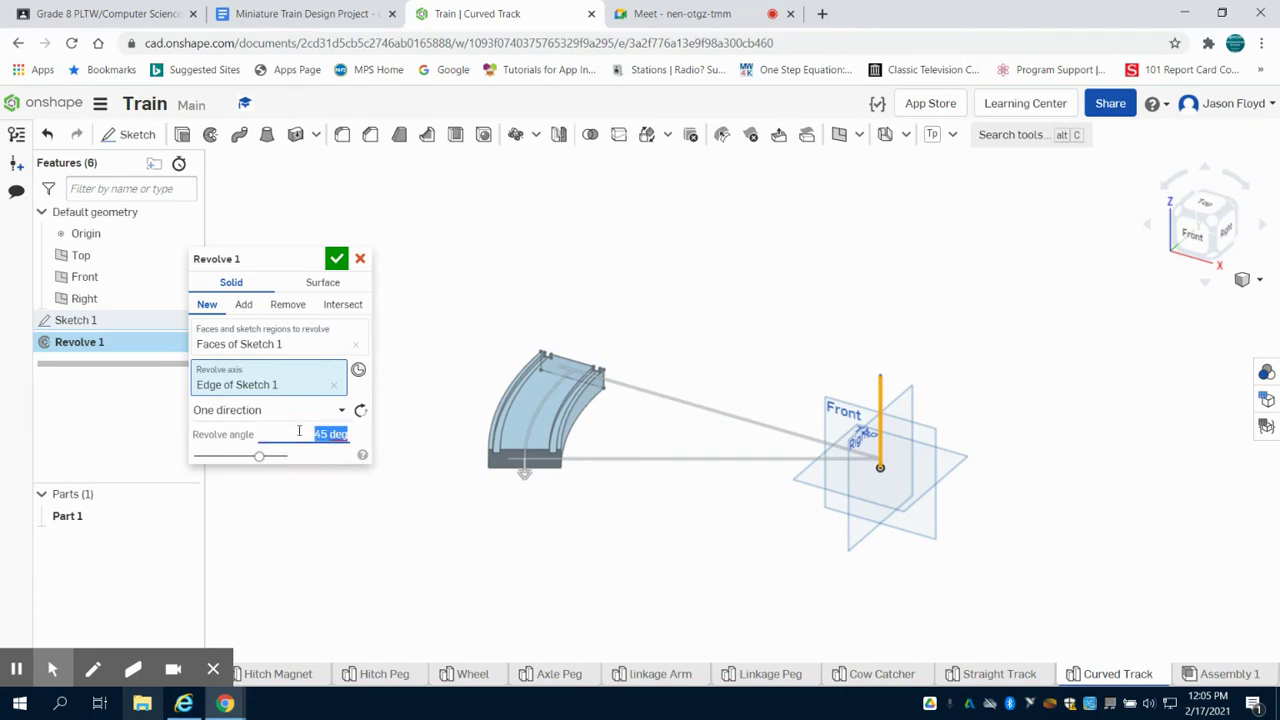
click(340, 263)
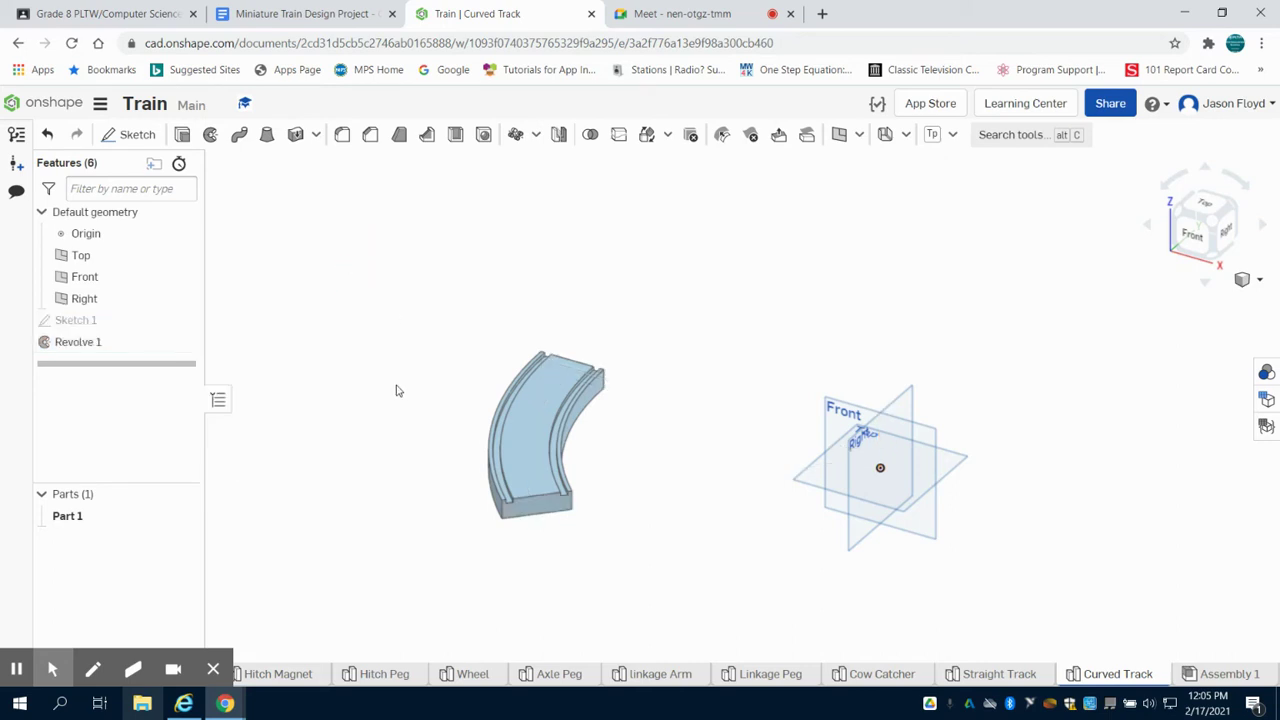
View the track from above and start a sketch on its top face between the two grooves.
right_drag(743, 360, 762, 379)
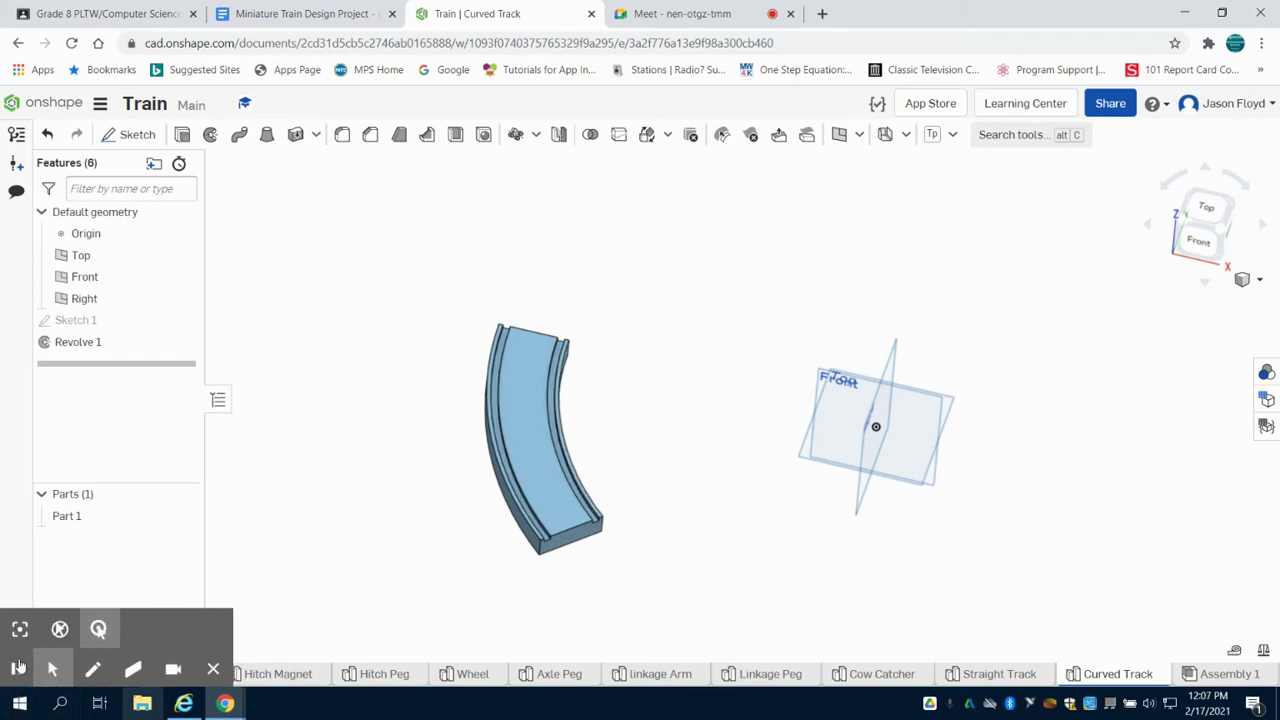
click(1206, 208)
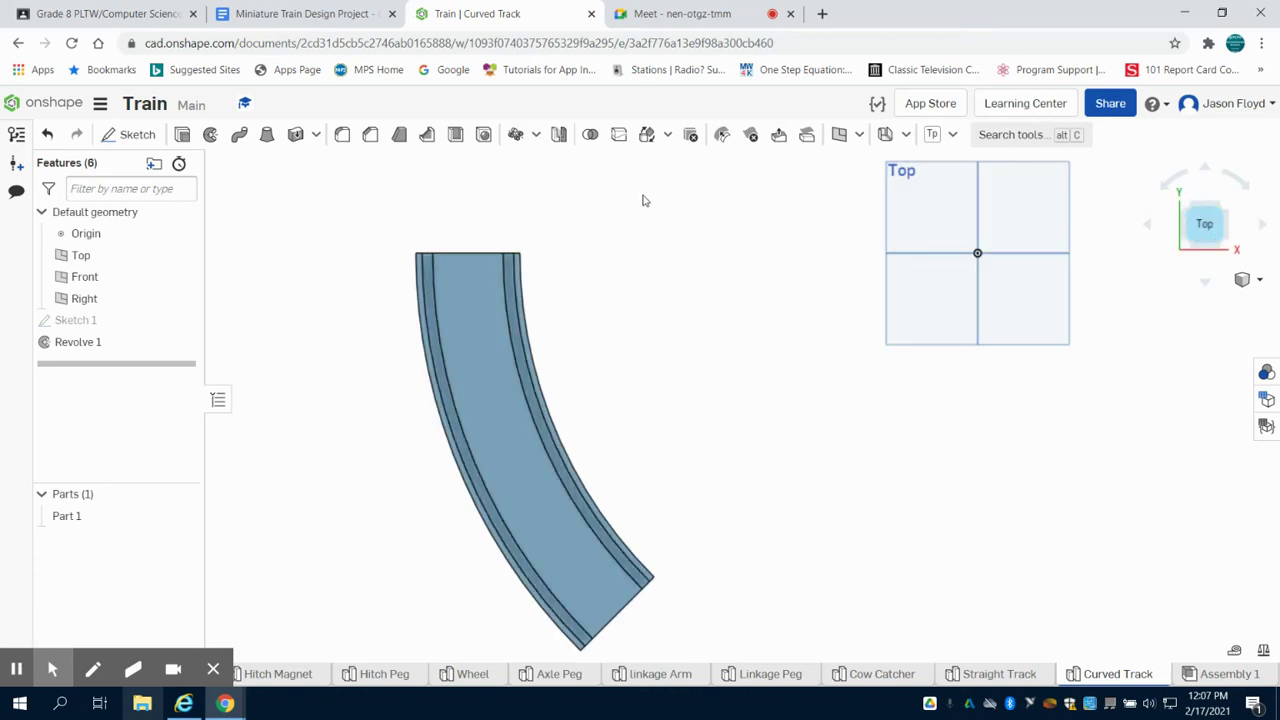
click(129, 134)
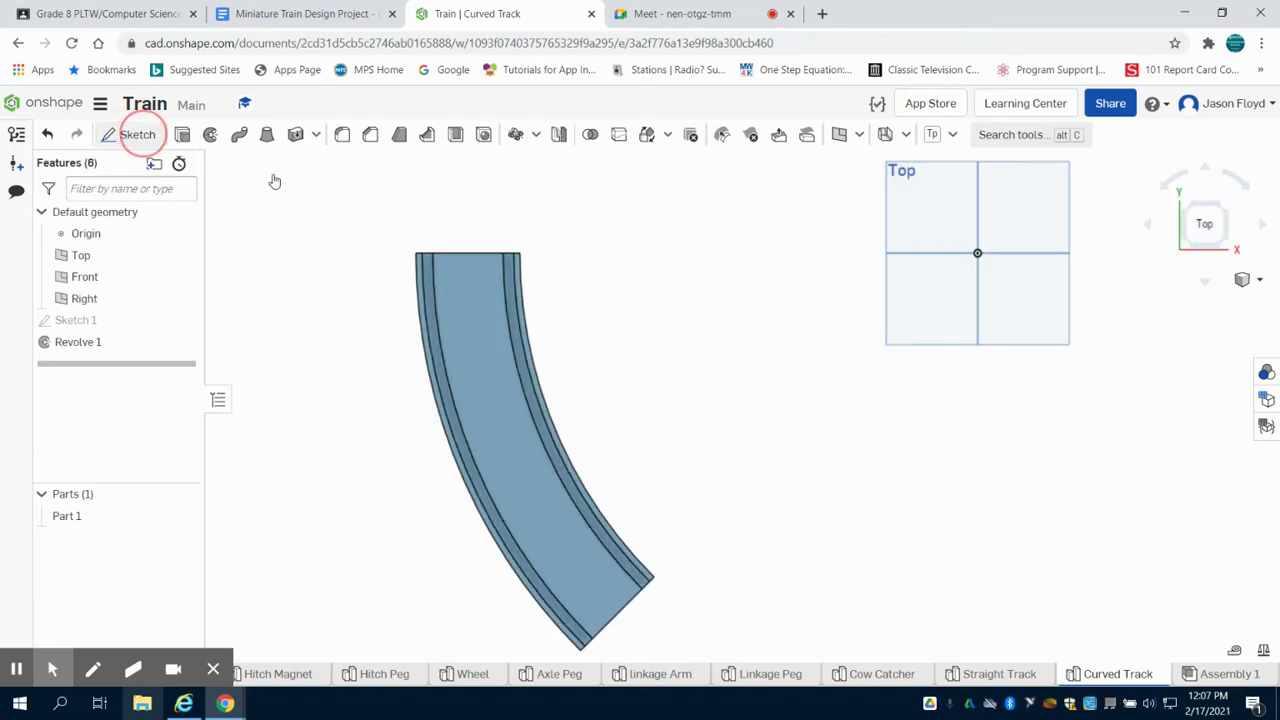
click(483, 279)
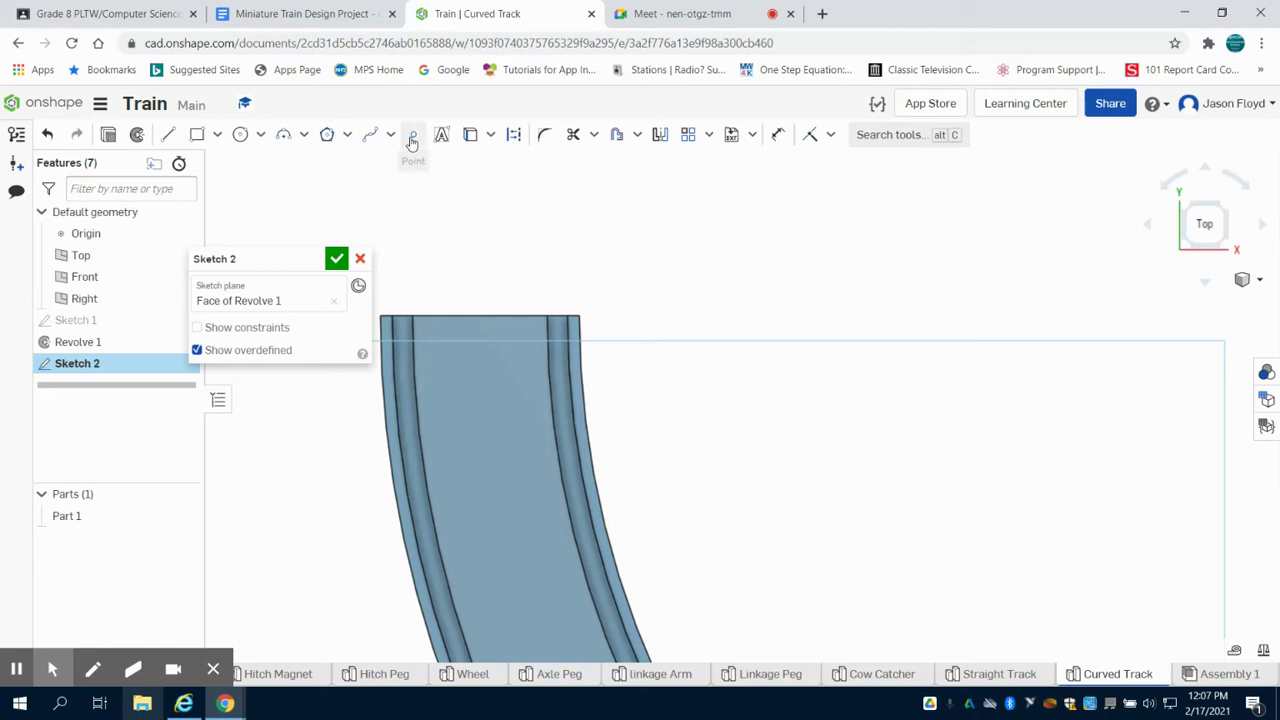
Draw a circle centred directly above the midpoint of the track's straight end edge at the origin's level, with a diameter of 14 in.
click(240, 134)
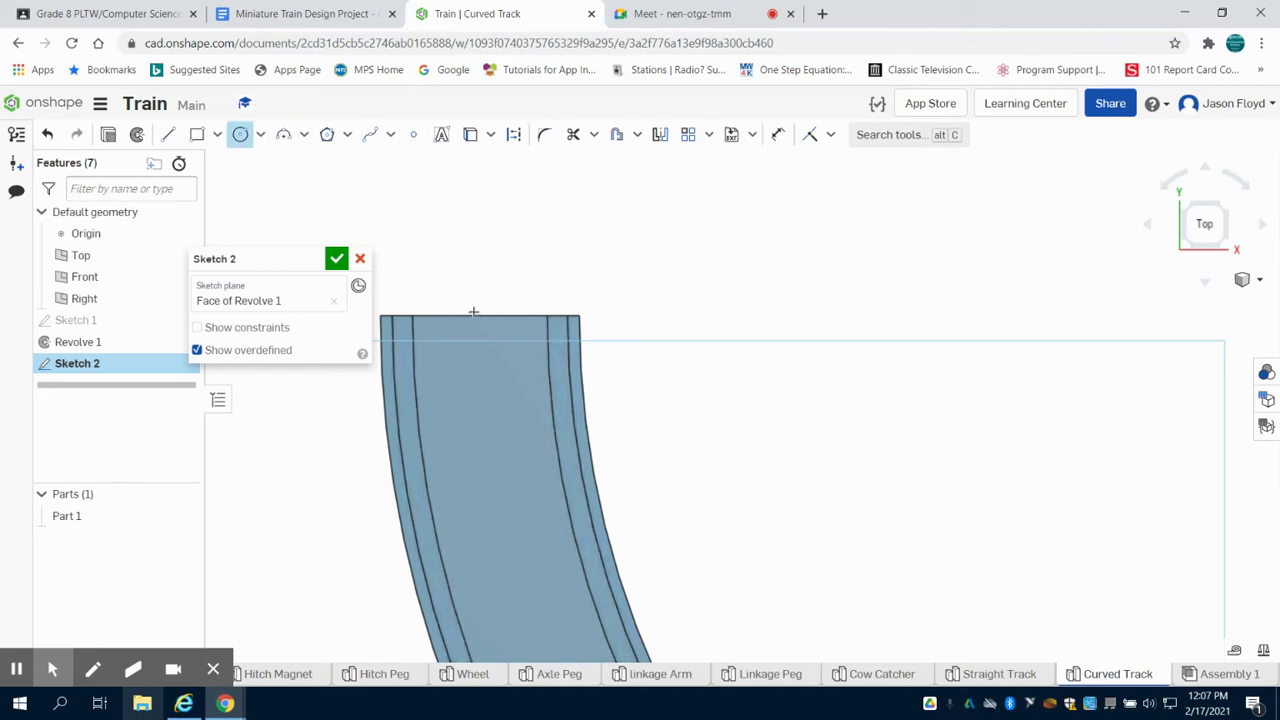
scroll(480, 316, up, 5)
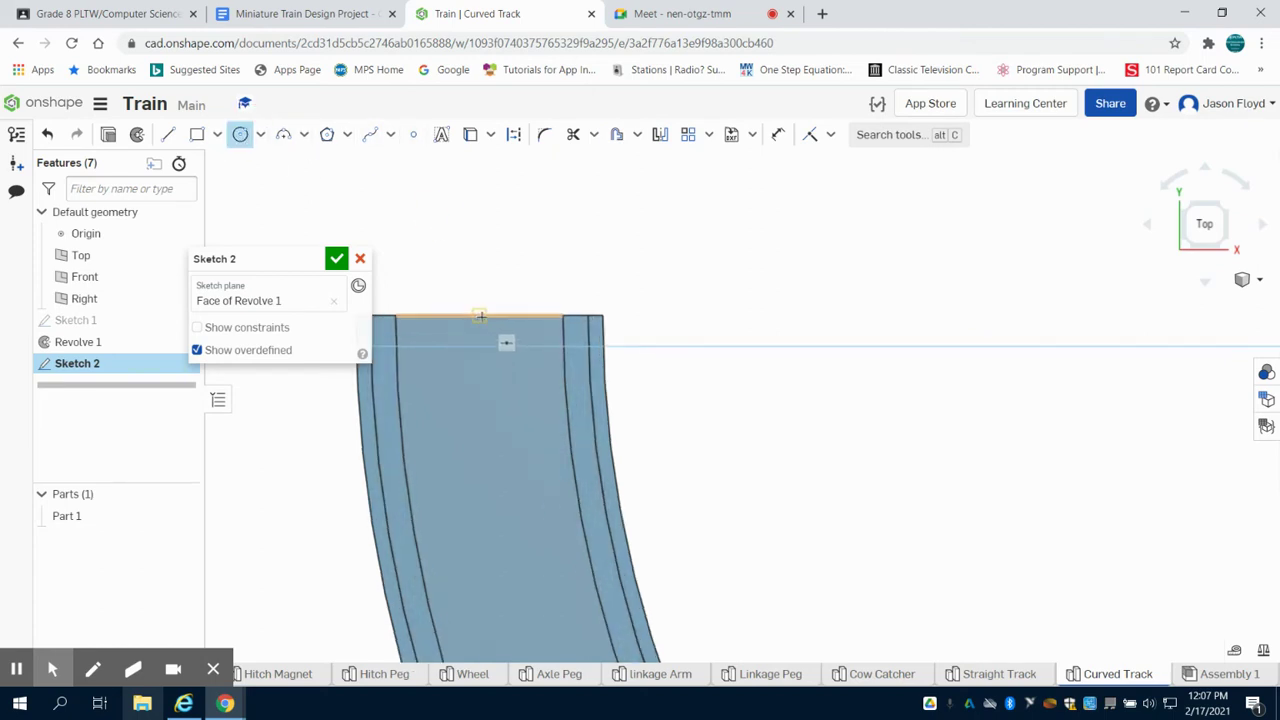
click(477, 224)
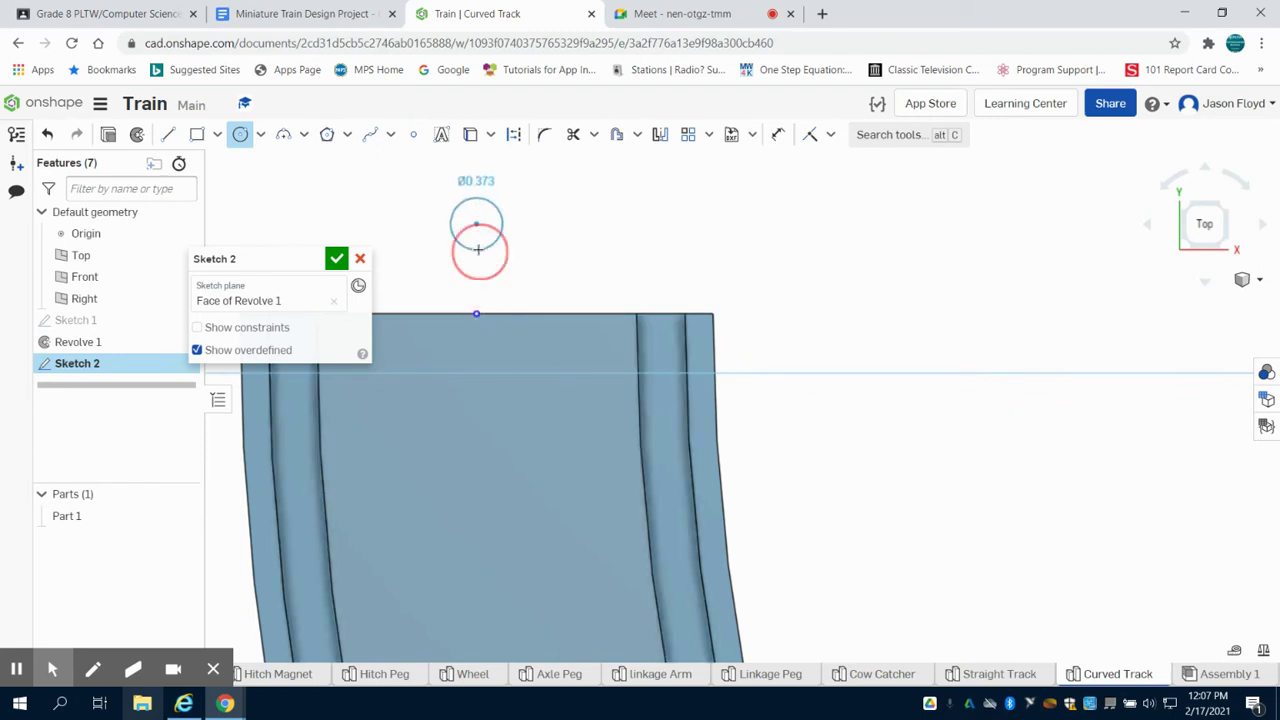
click(478, 250)
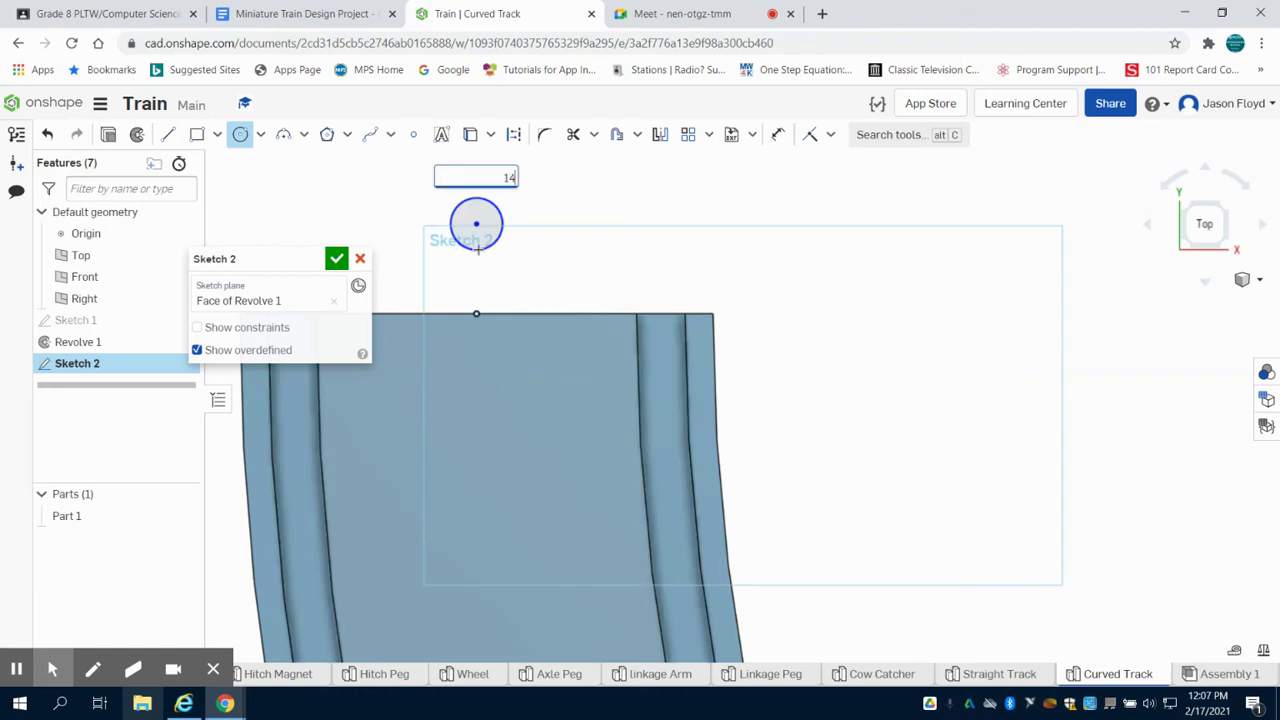
text(14)
key(Return)
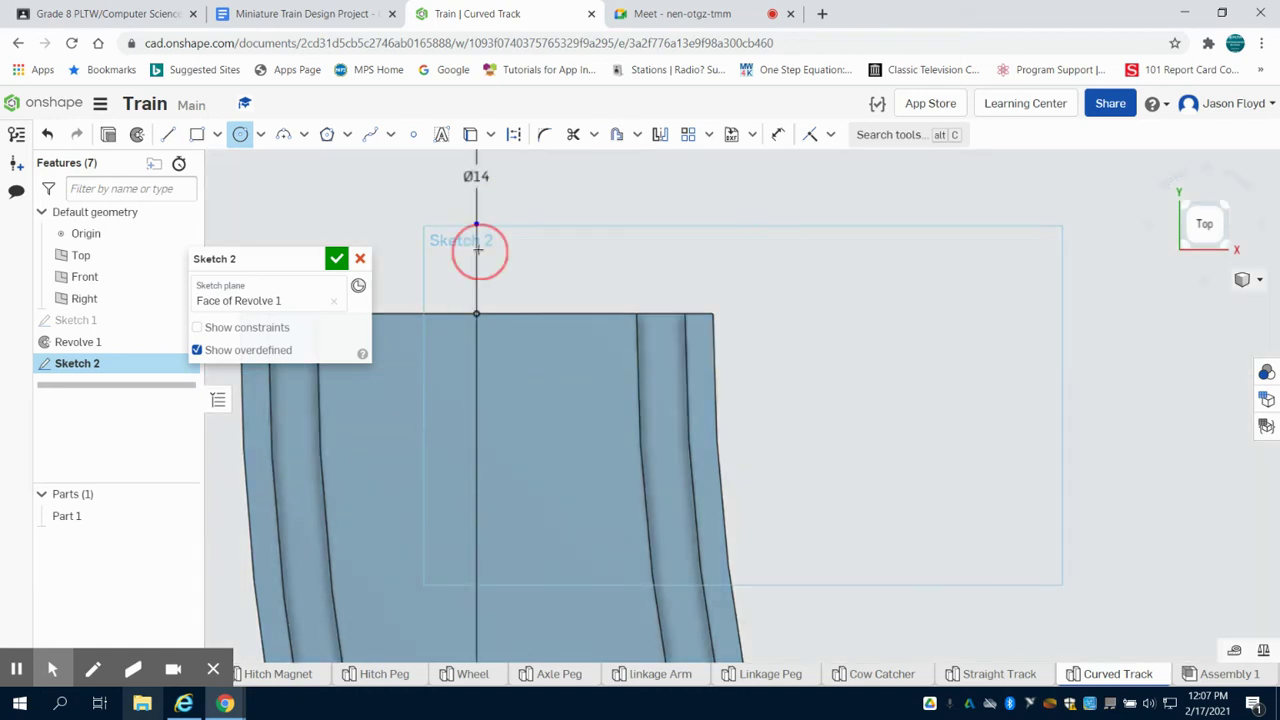
right_click(479, 254)
key(Escape)
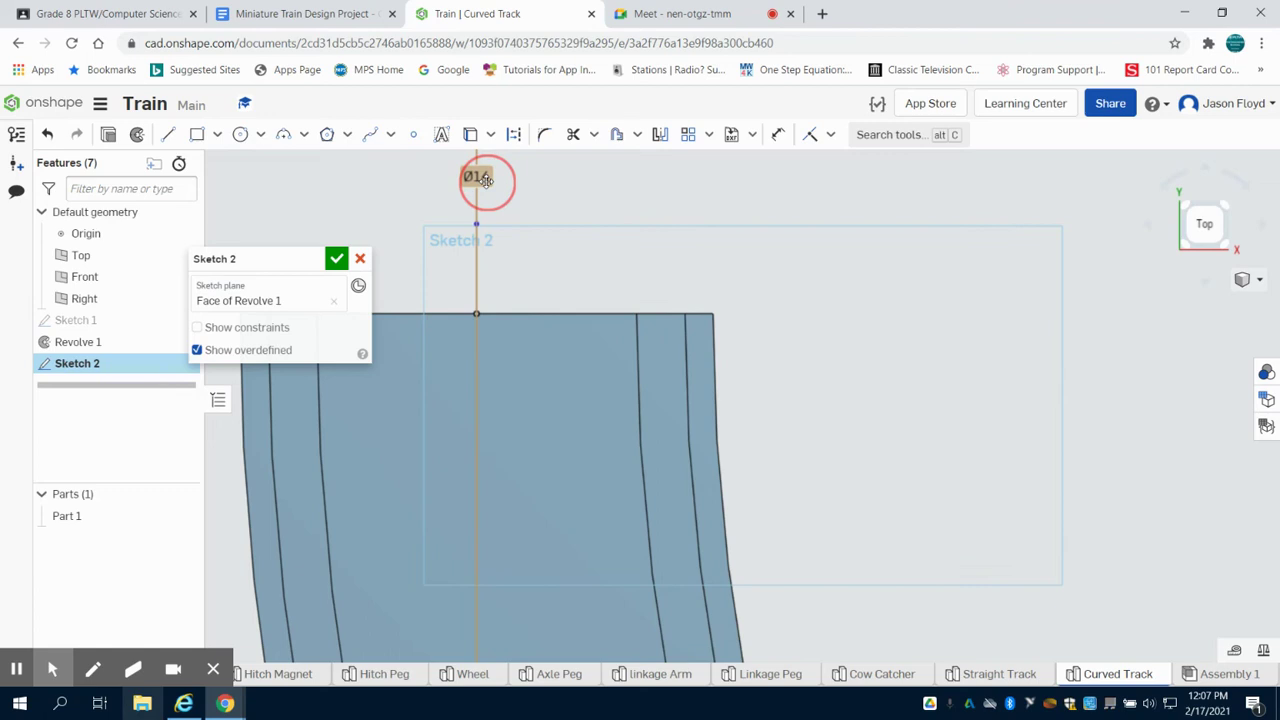
Correct the circle's diameter to 1.4 in.
double_click(479, 177)
text(1.4)
key(Return)
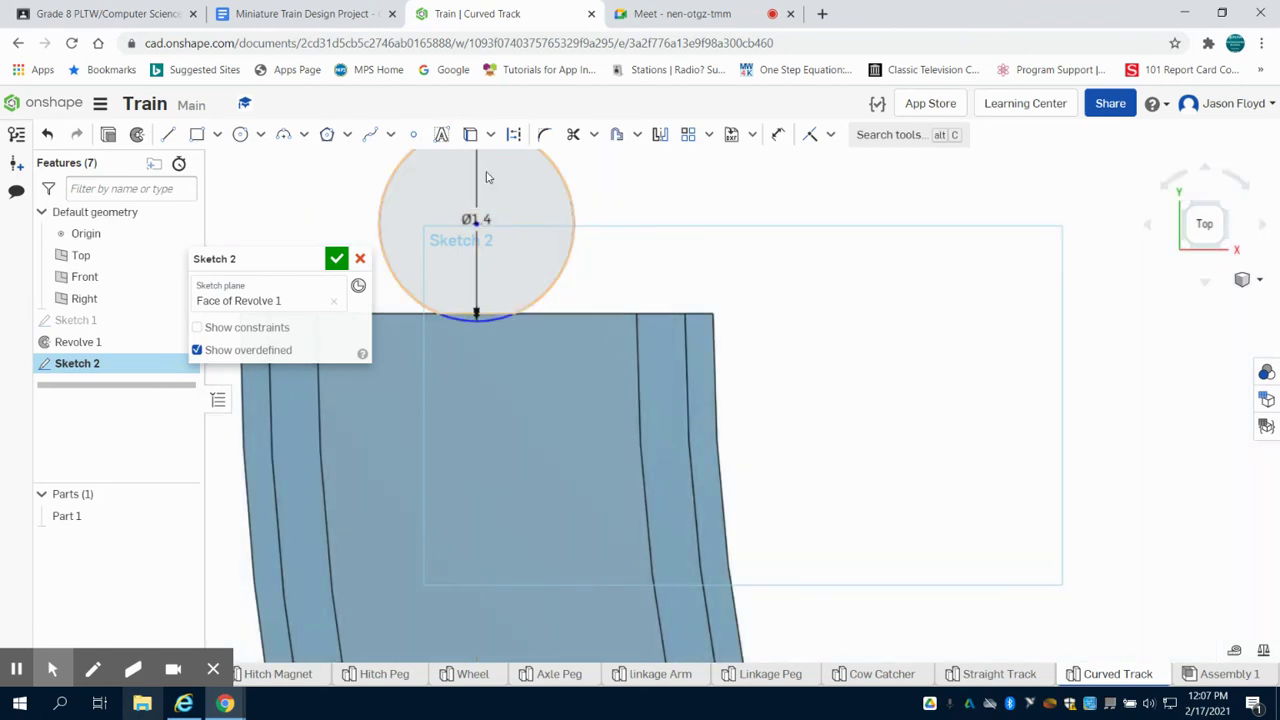
Dimension the distance from the midpoint of the track's end edge to the circle's centre, moving the circle clear of the edge.
scroll(490, 185, down, 3)
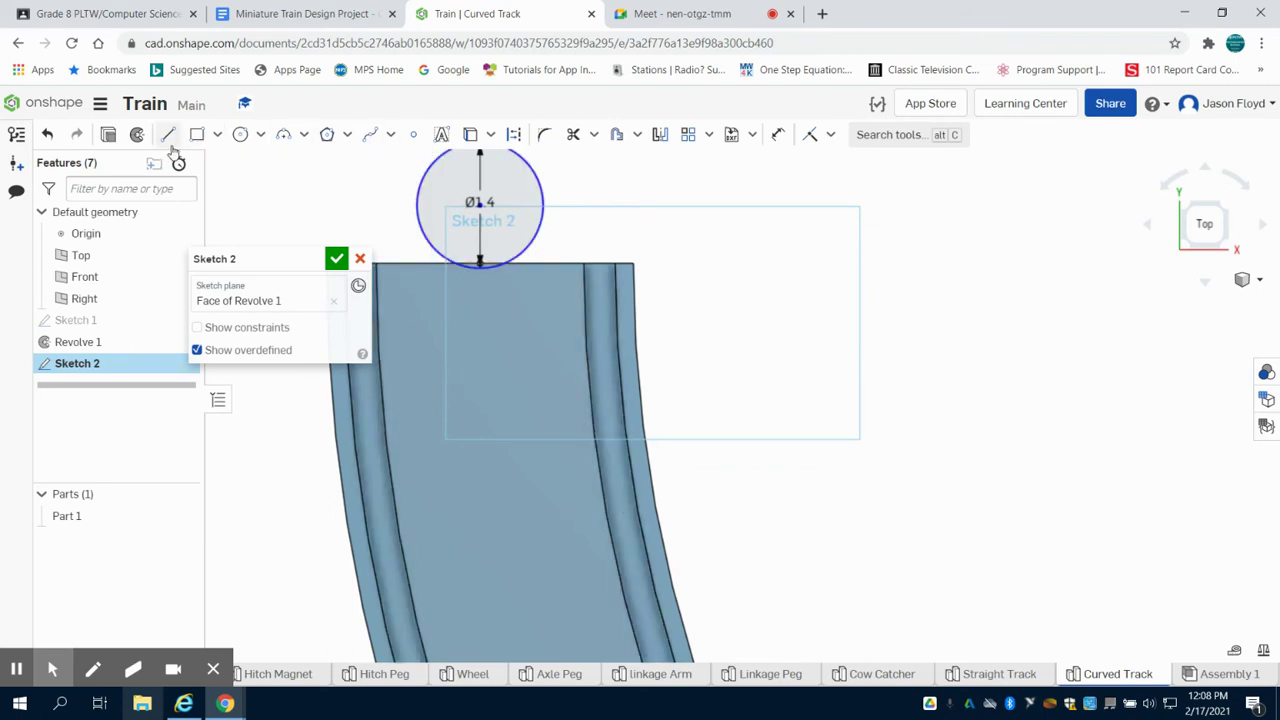
click(778, 134)
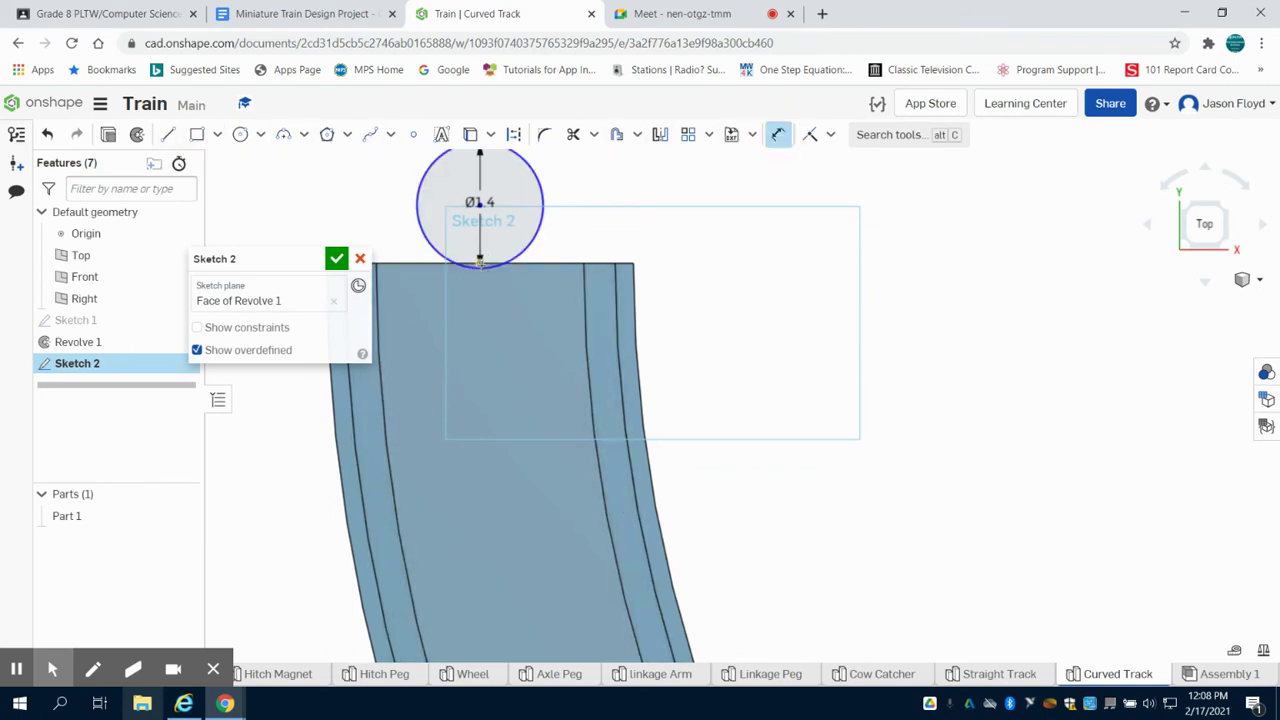
click(481, 264)
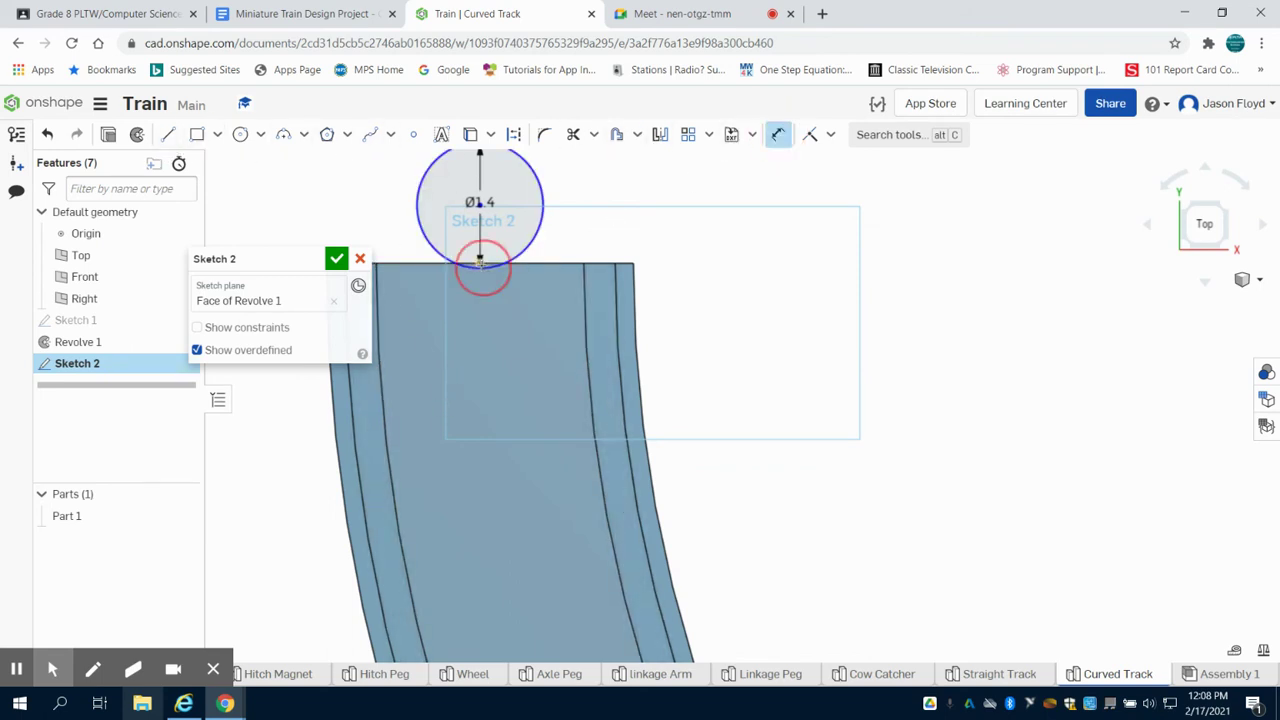
click(479, 204)
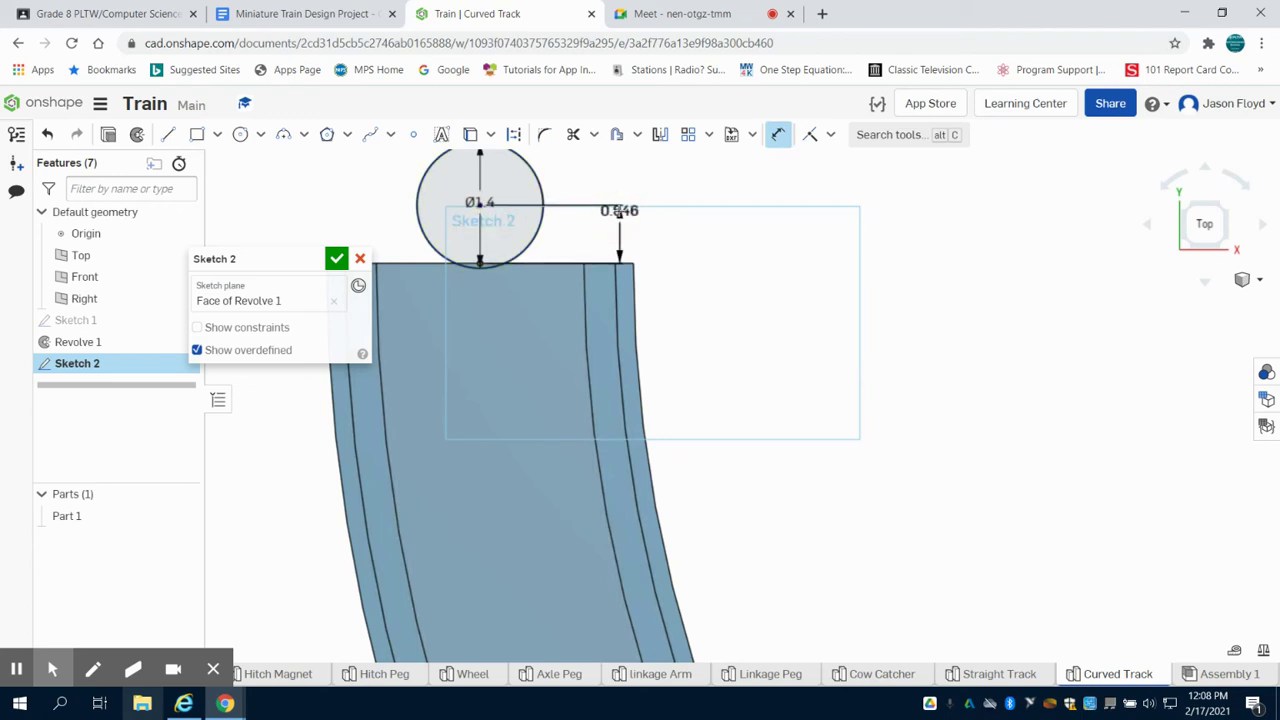
click(619, 211)
key(Return)
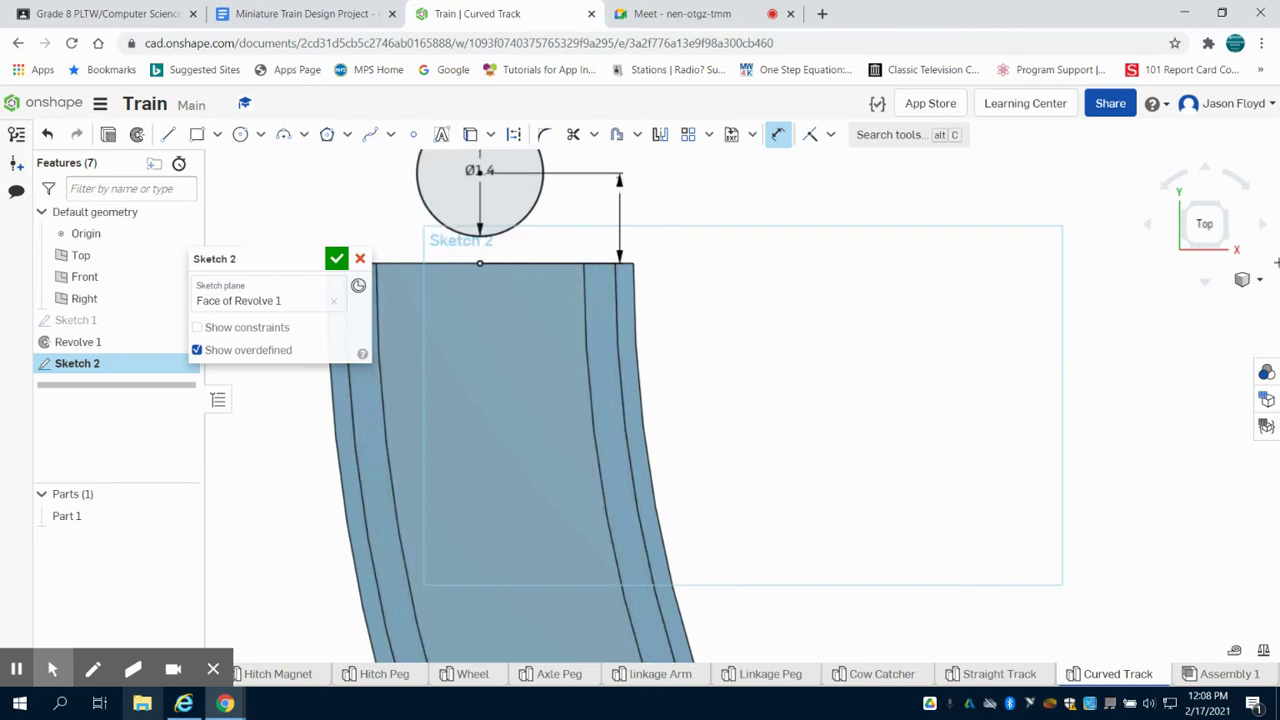
Draw a vertical 0.5 in line from the track's end edge up into the circle, left of the edge's midpoint.
click(1205, 224)
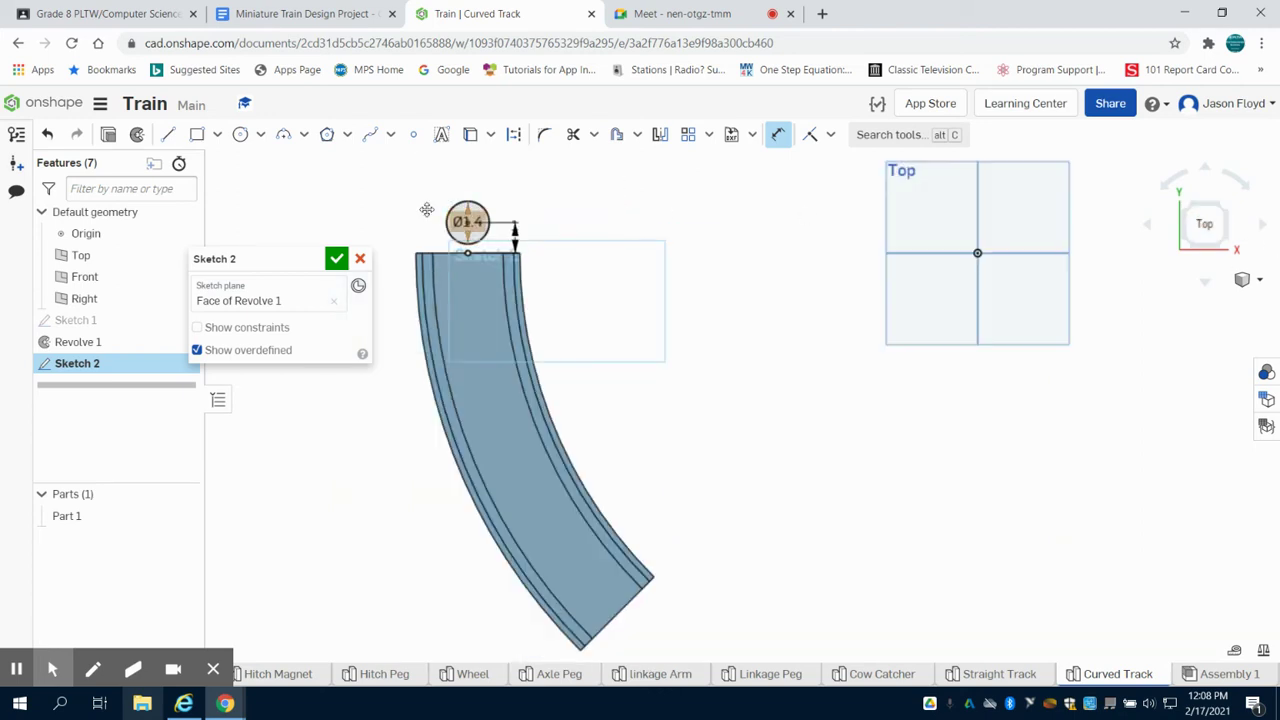
scroll(428, 209, up, 5)
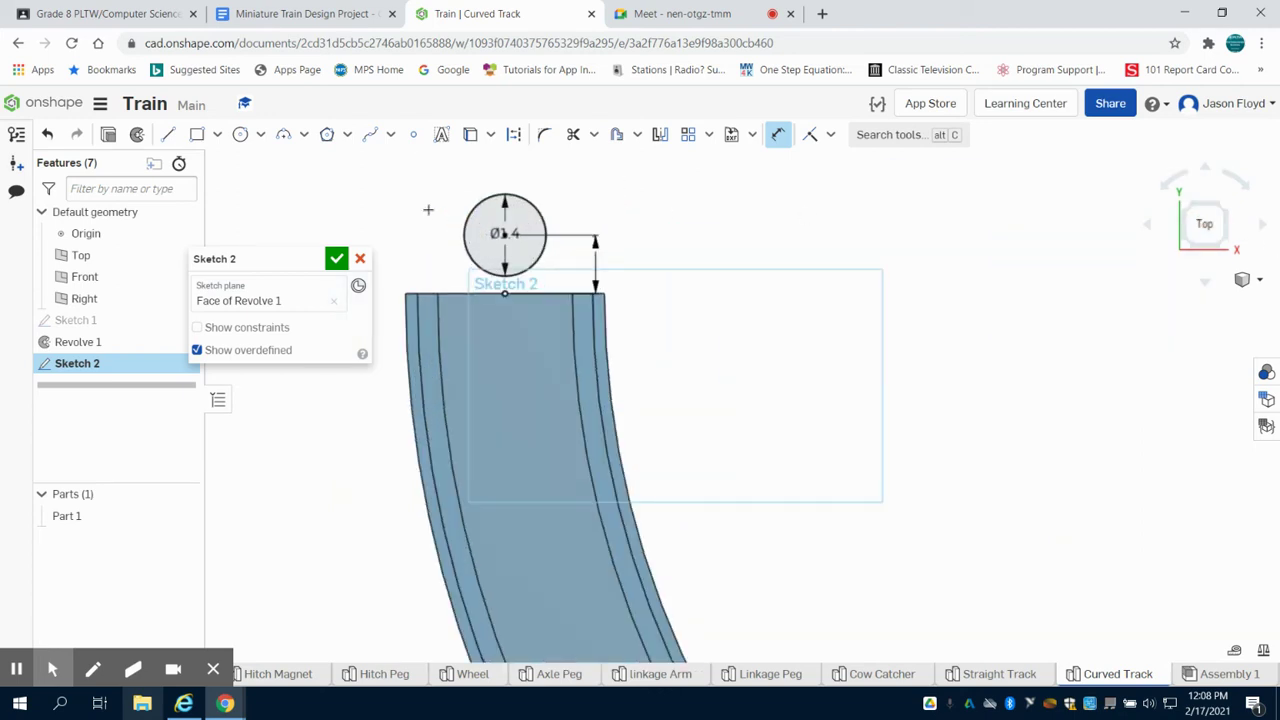
click(168, 134)
drag(496, 314, 497, 266)
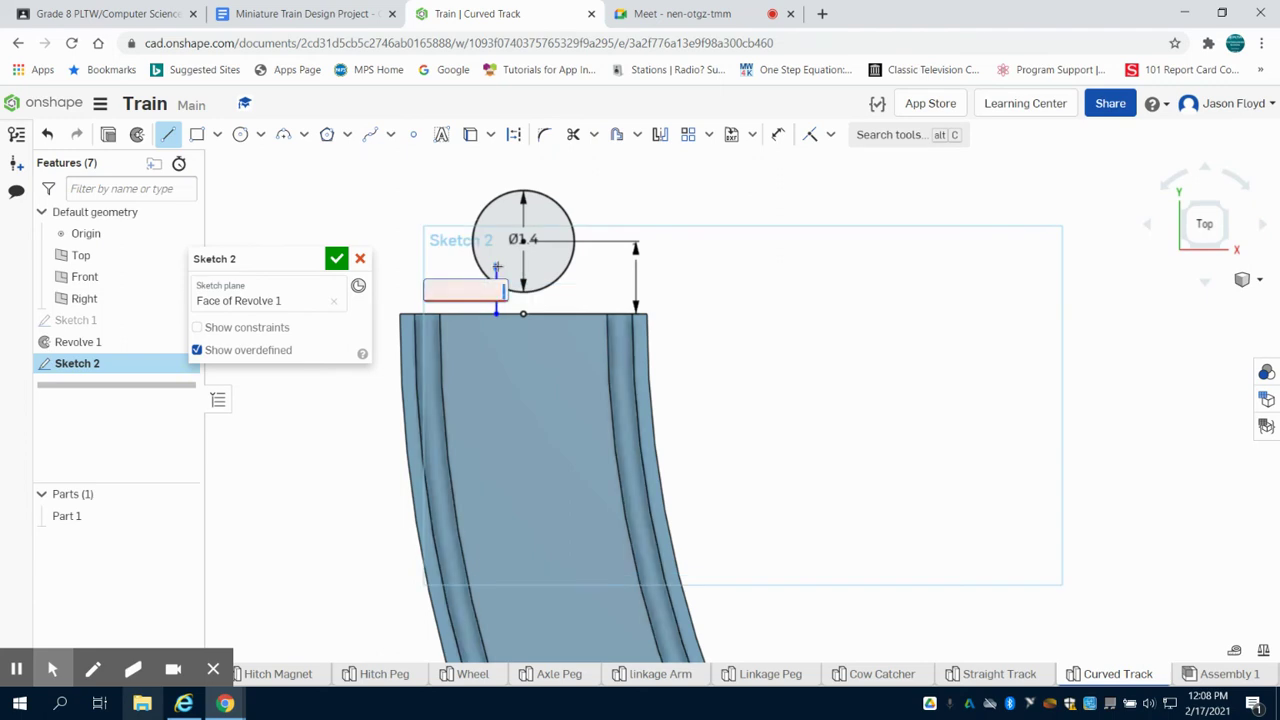
text(0.5)
key(Return)
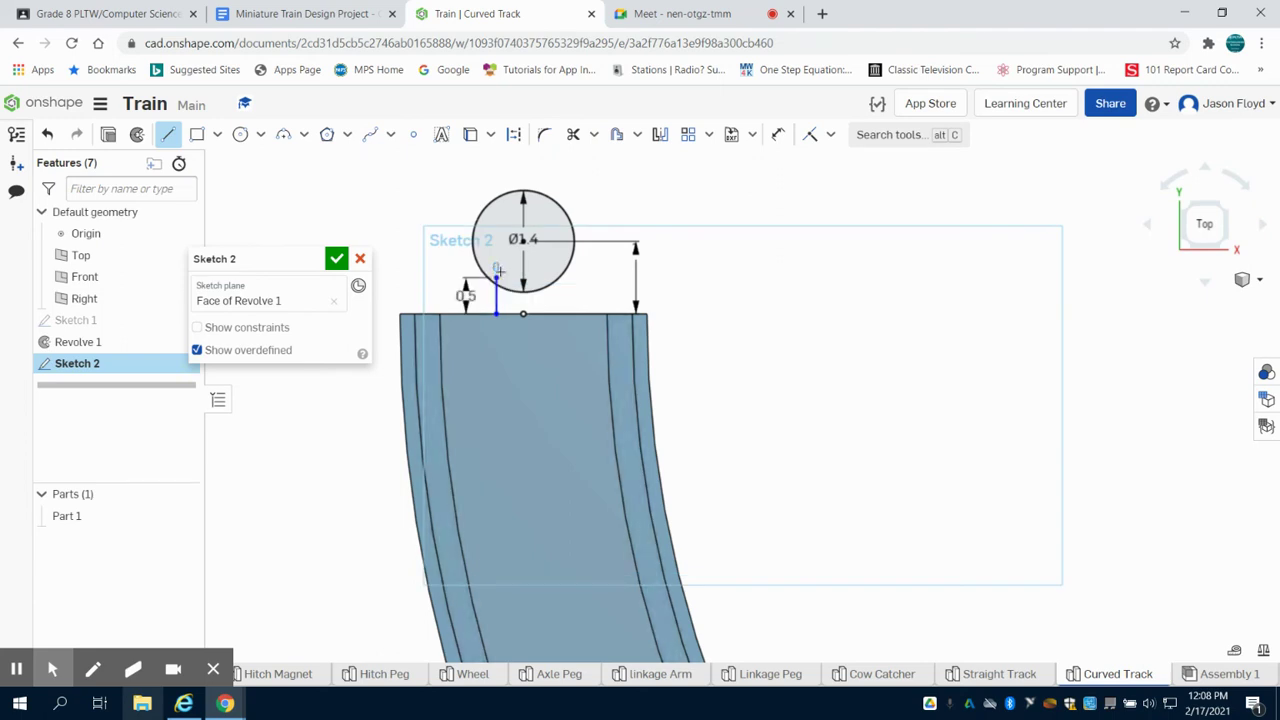
right_click(557, 318)
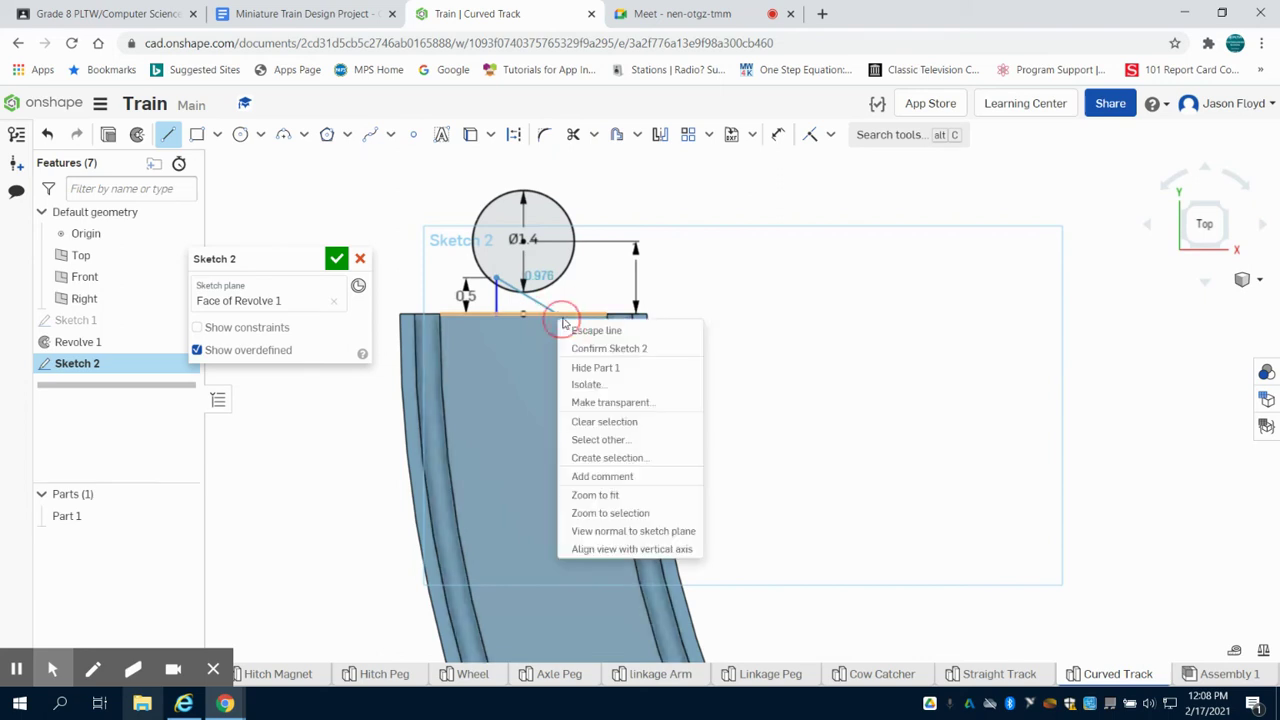
click(590, 330)
Draw a second vertical 0.5 in line from the end edge into the circle, right of the edge's midpoint.
click(168, 134)
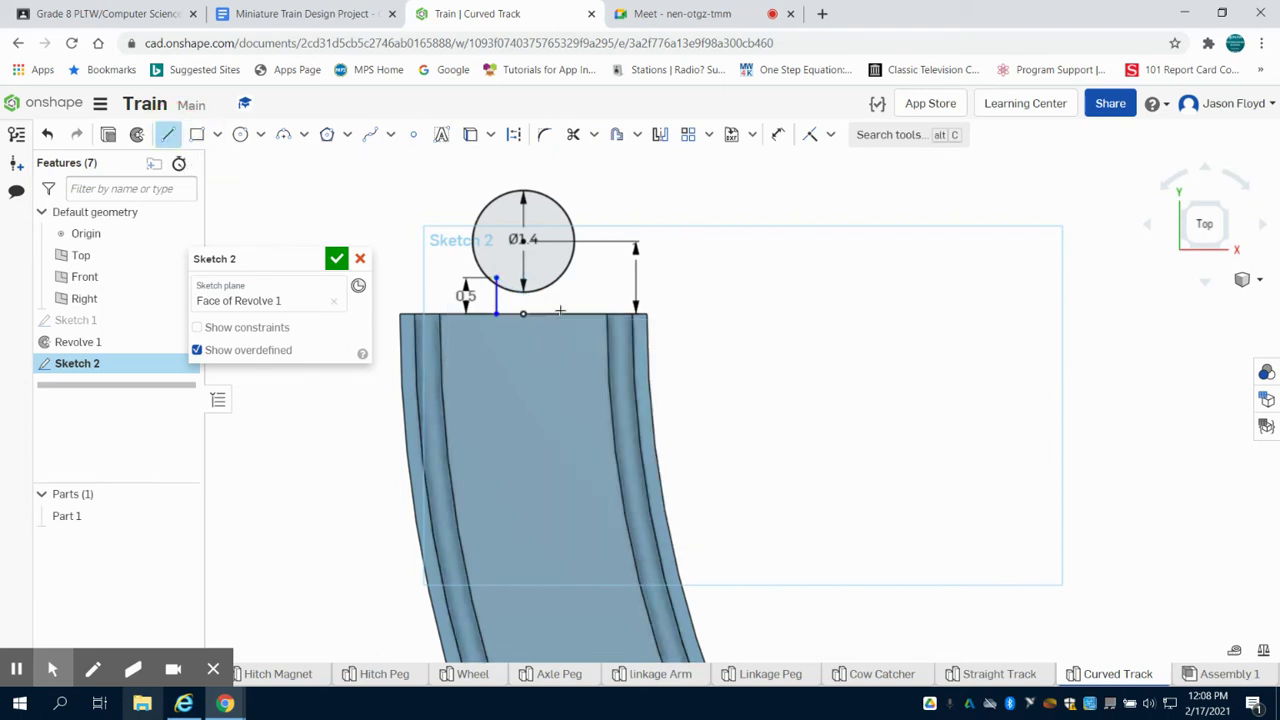
click(550, 315)
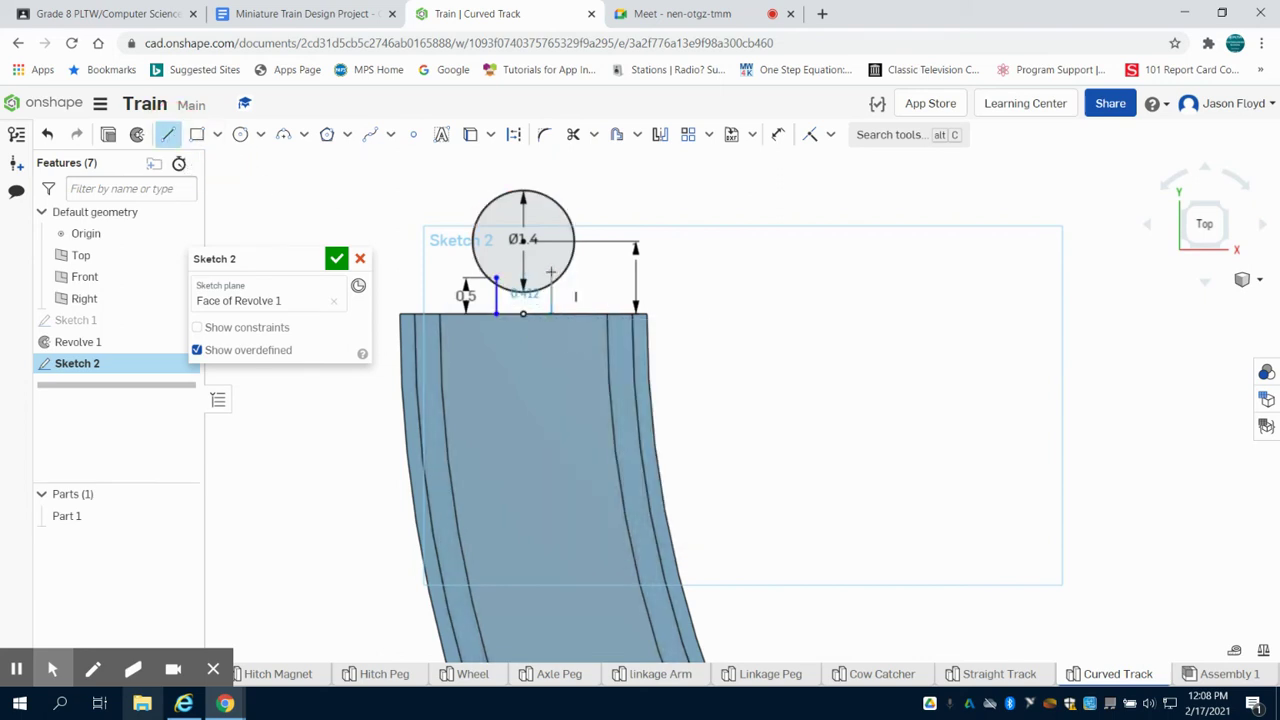
key(Tab)
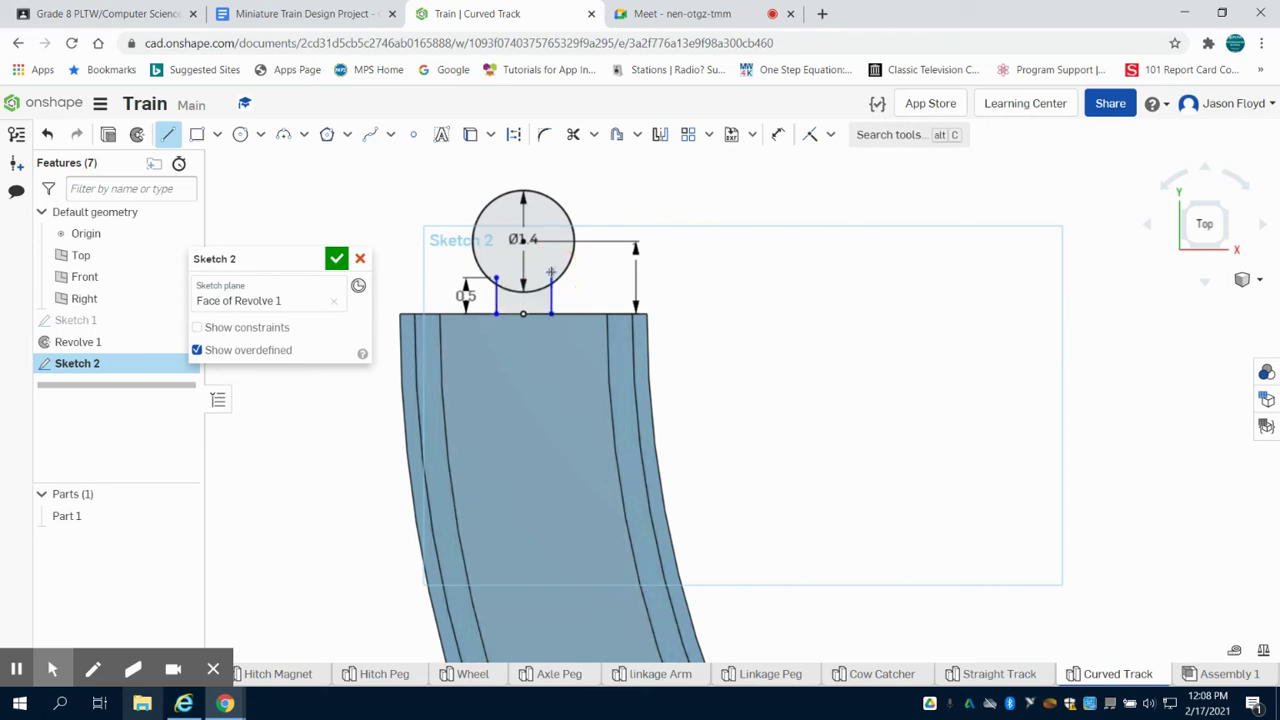
text(0.5)
key(Return)
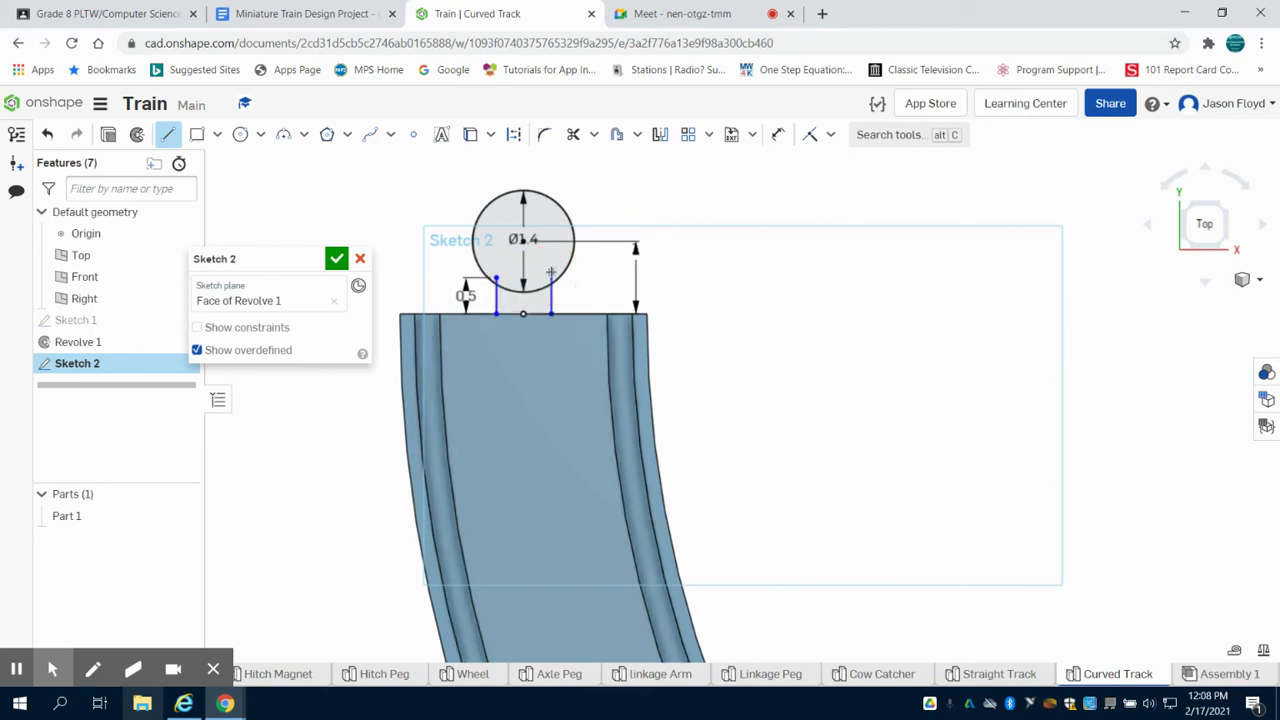
right_click(412, 249)
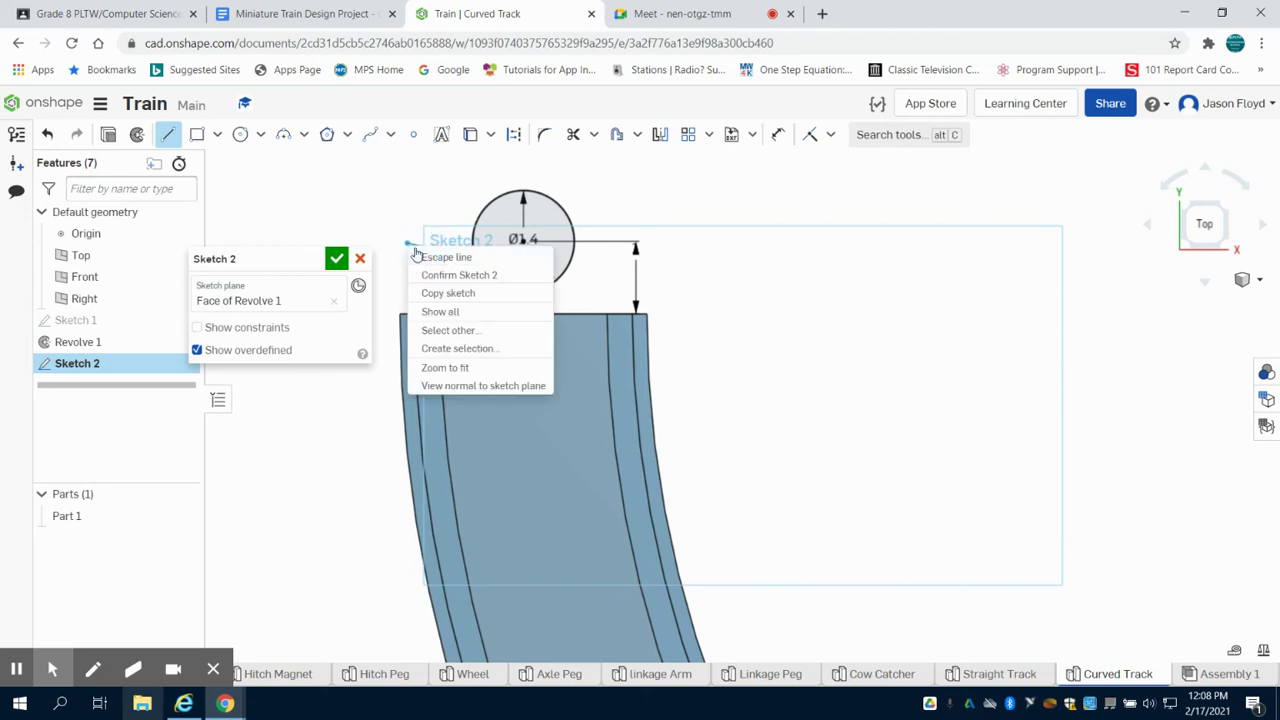
click(432, 253)
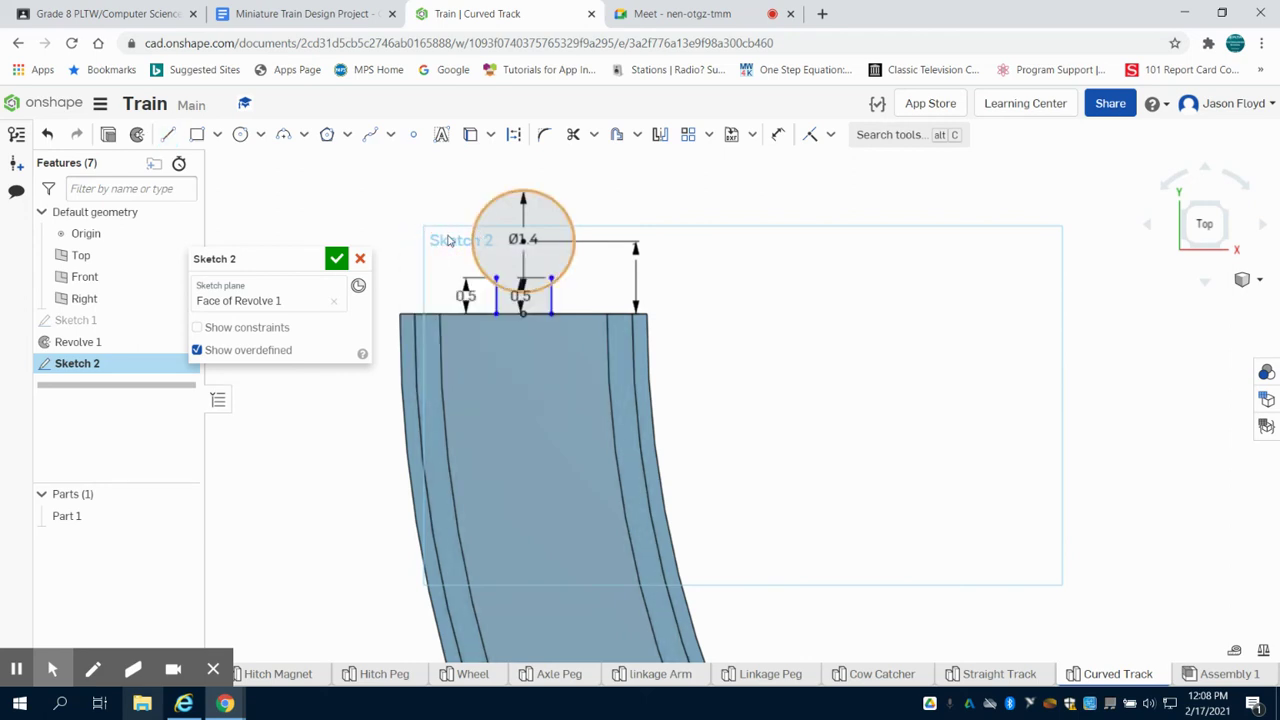
Dimension the left connector line 0.3 in from the midpoint of the track's end edge.
scroll(449, 241, up, 2)
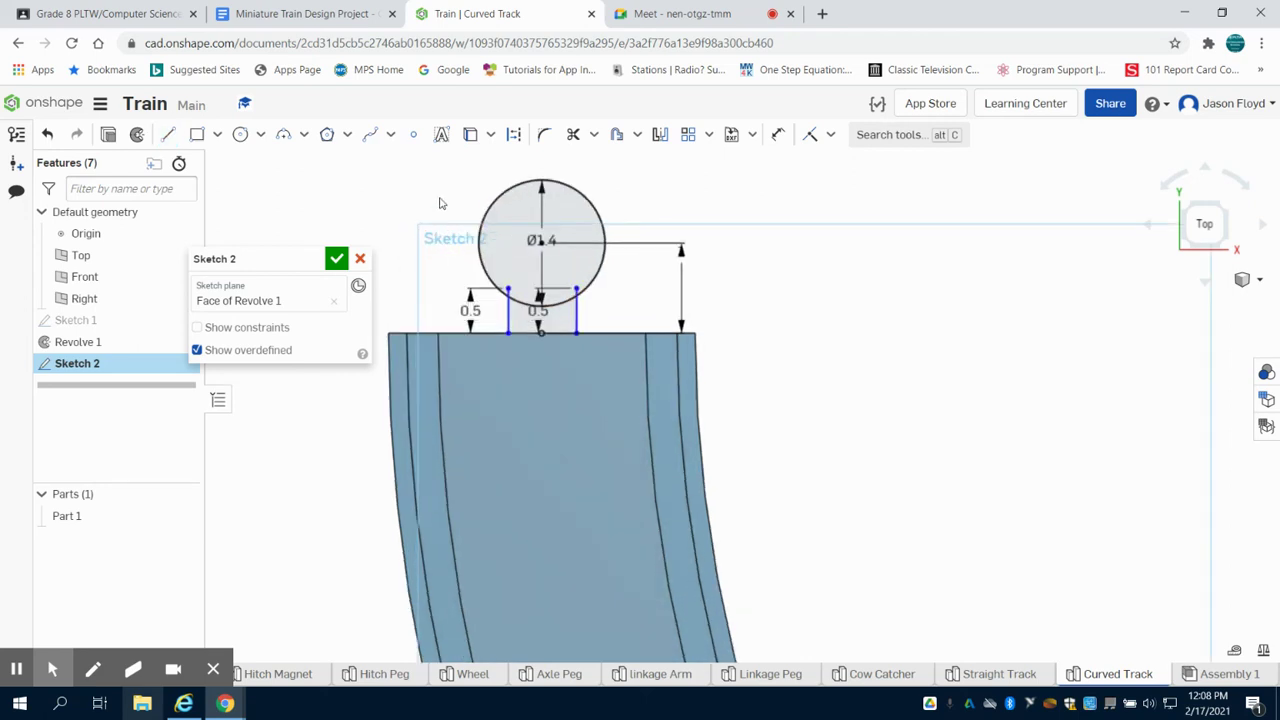
click(778, 134)
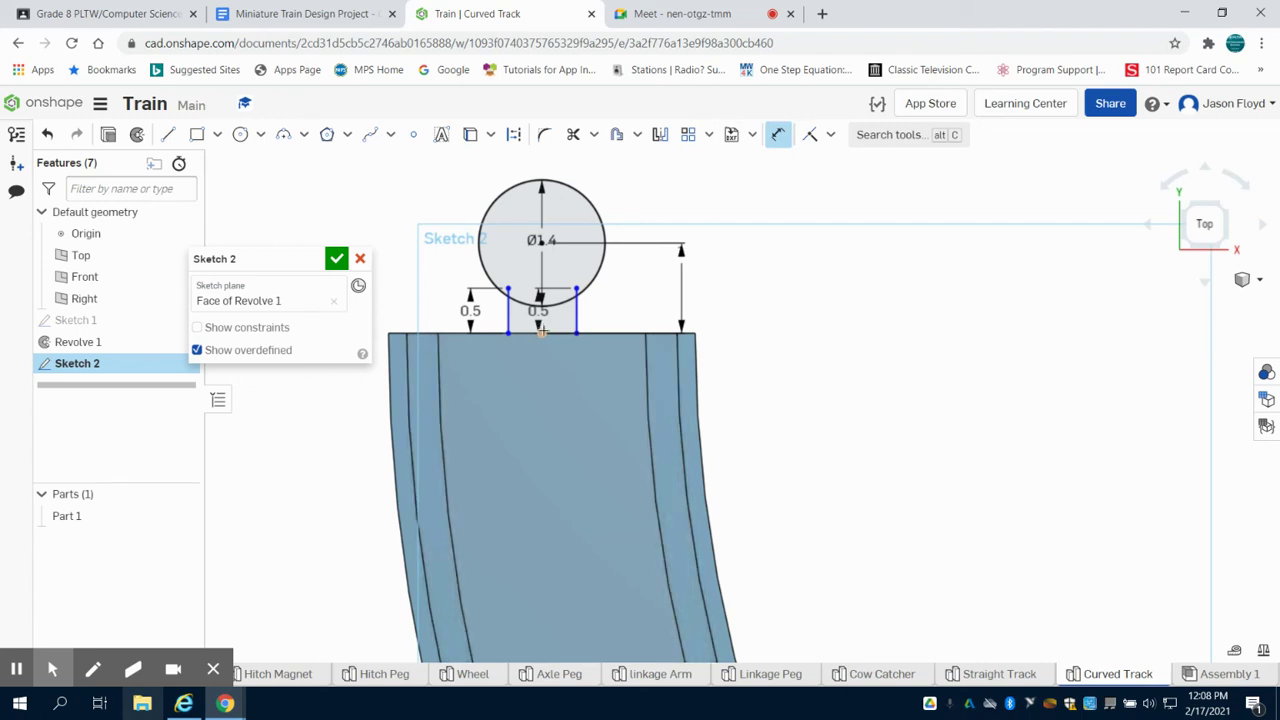
click(541, 333)
click(509, 318)
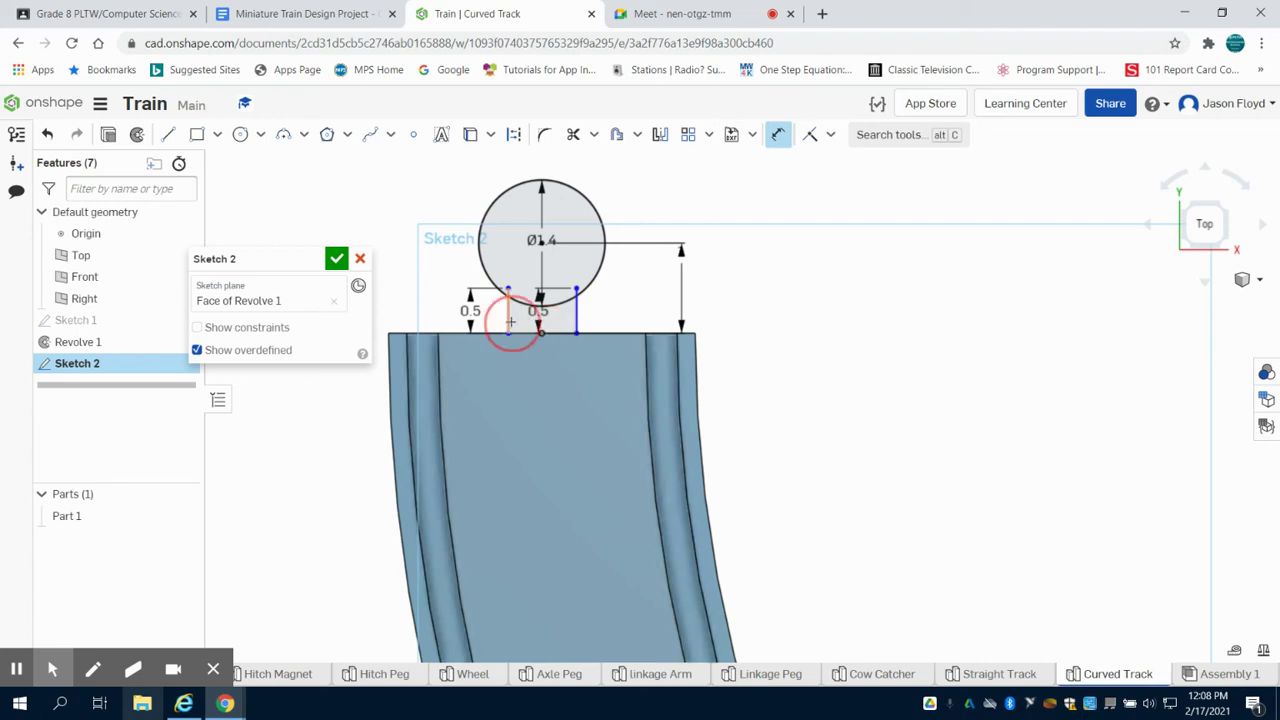
click(510, 370)
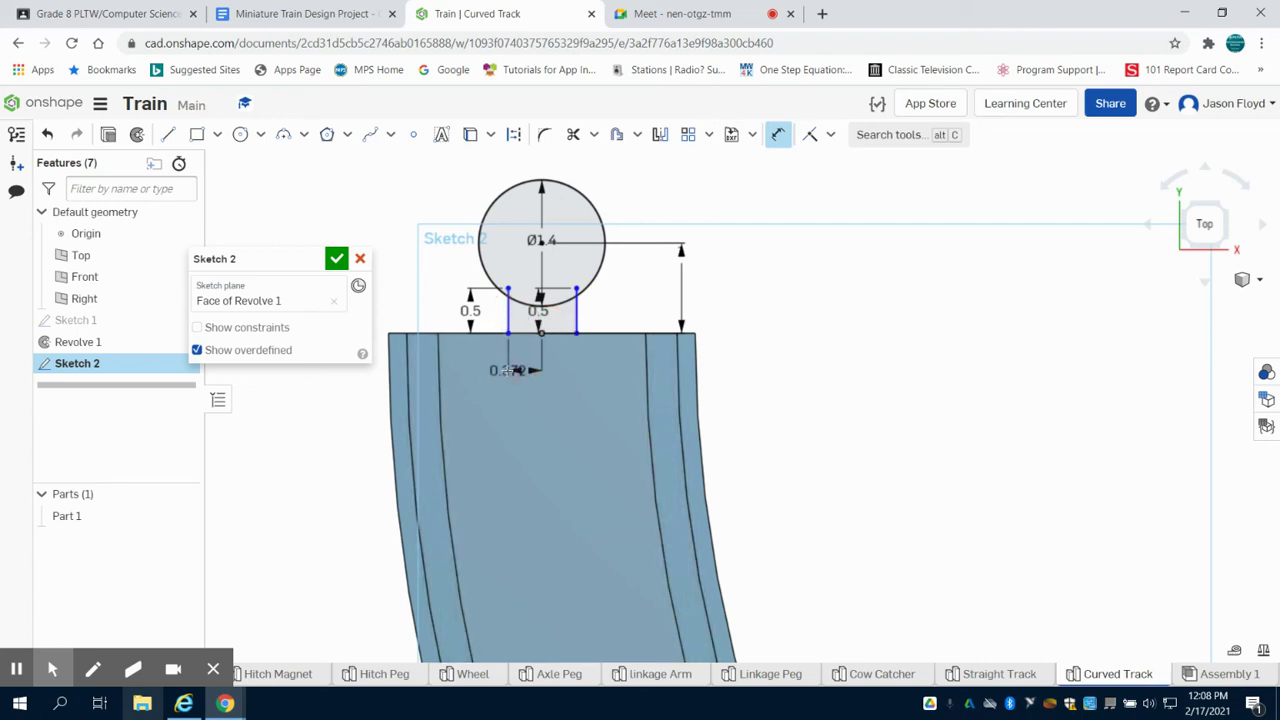
text(.3)
key(Return)
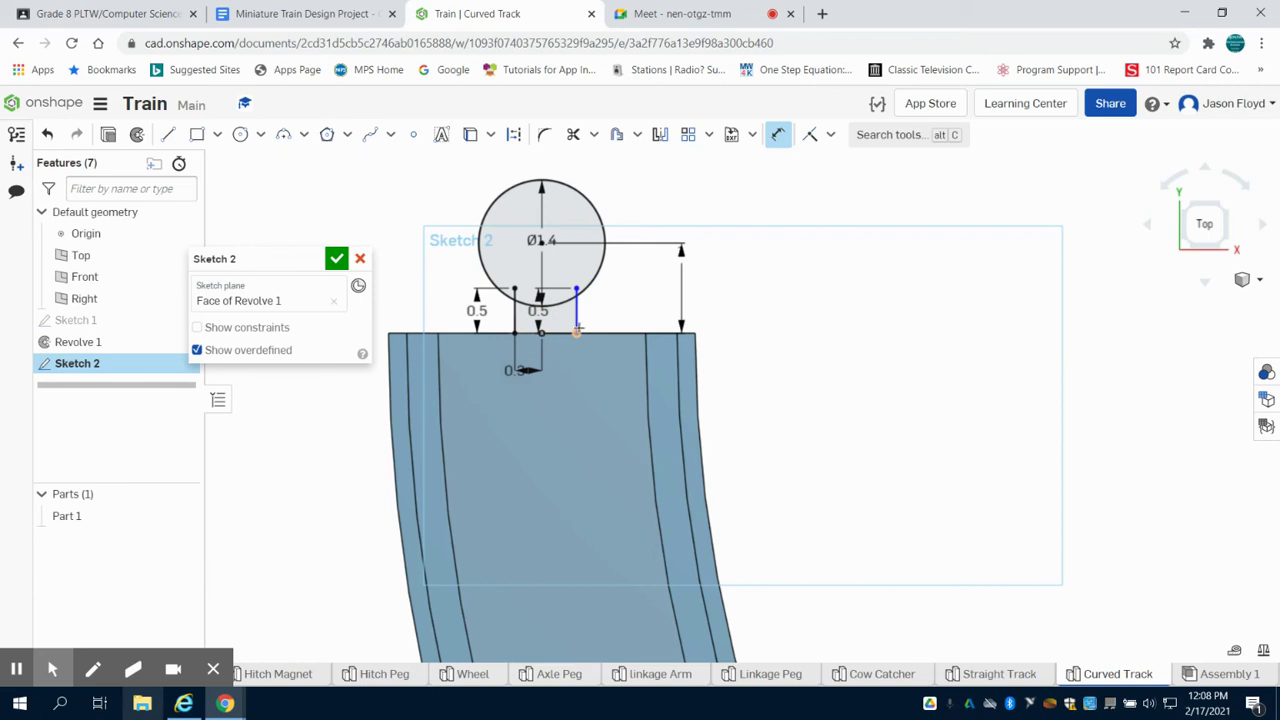
Dimension the right connector line 0.3 in from the midpoint of the track's end edge.
click(578, 326)
click(540, 334)
click(576, 336)
click(577, 366)
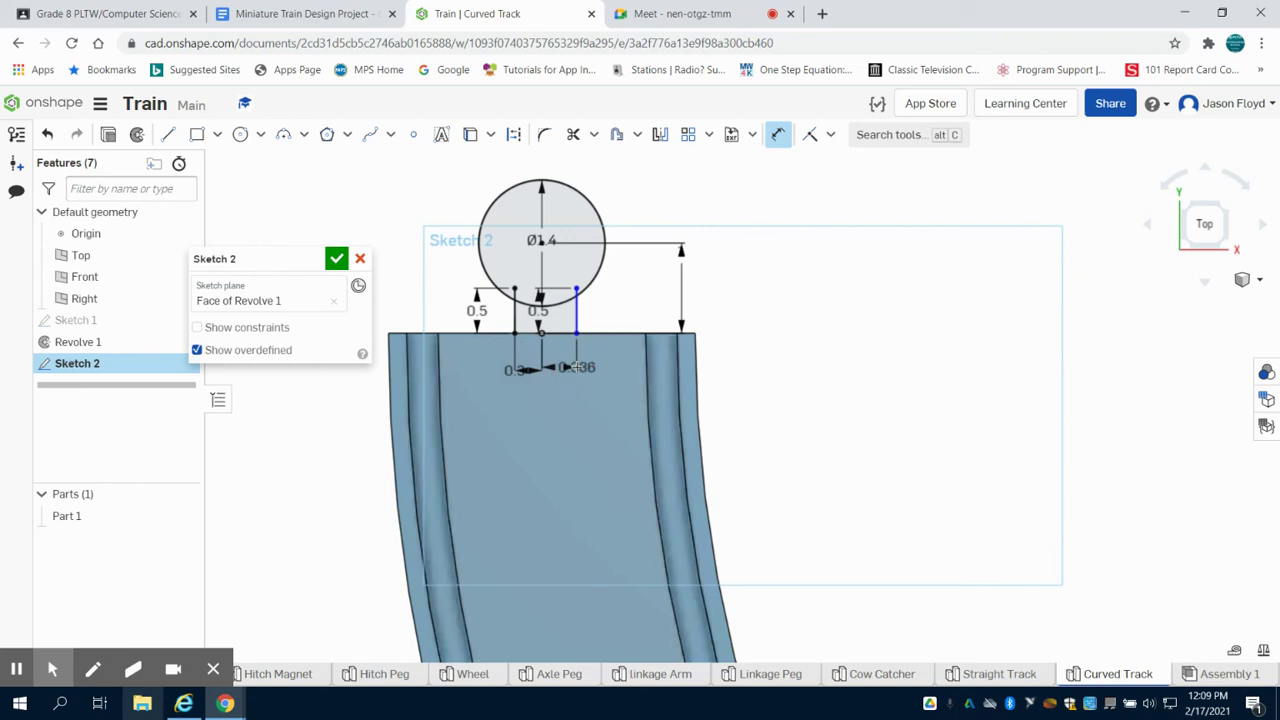
key(Return)
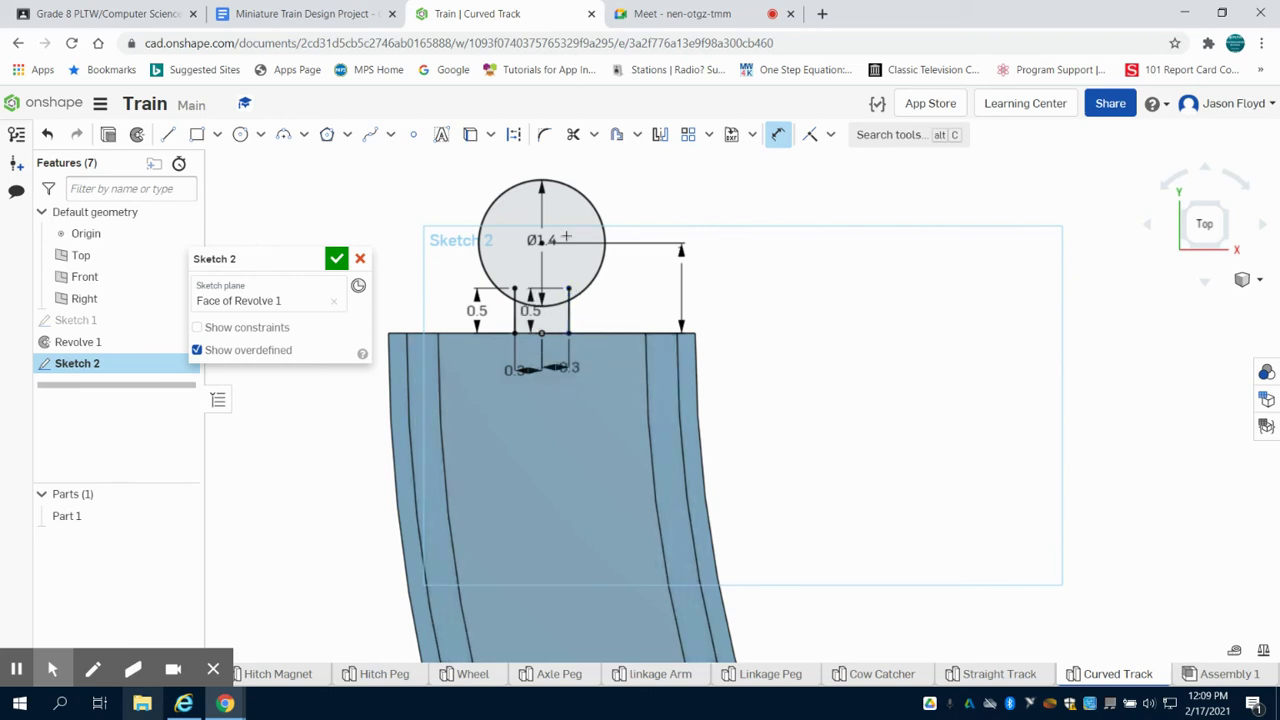
Trim the line ends inside the circle and the arc between the two lines to leave one connector outline.
click(573, 134)
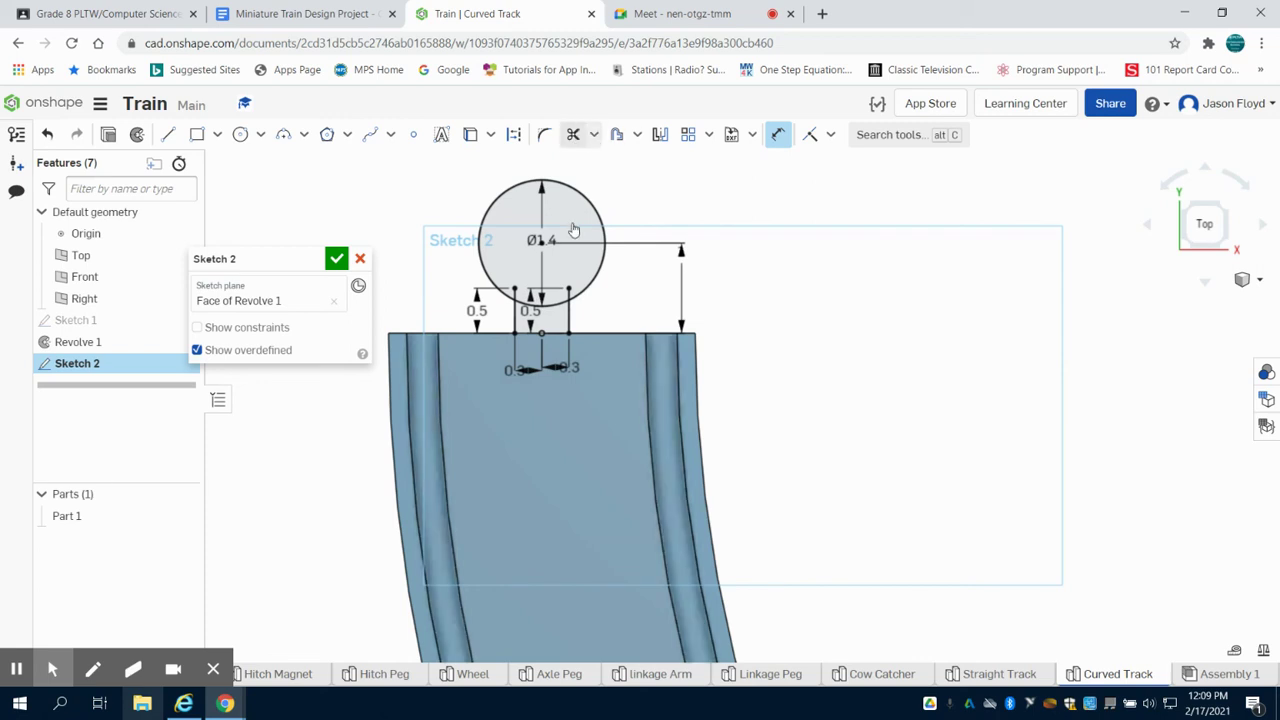
click(548, 303)
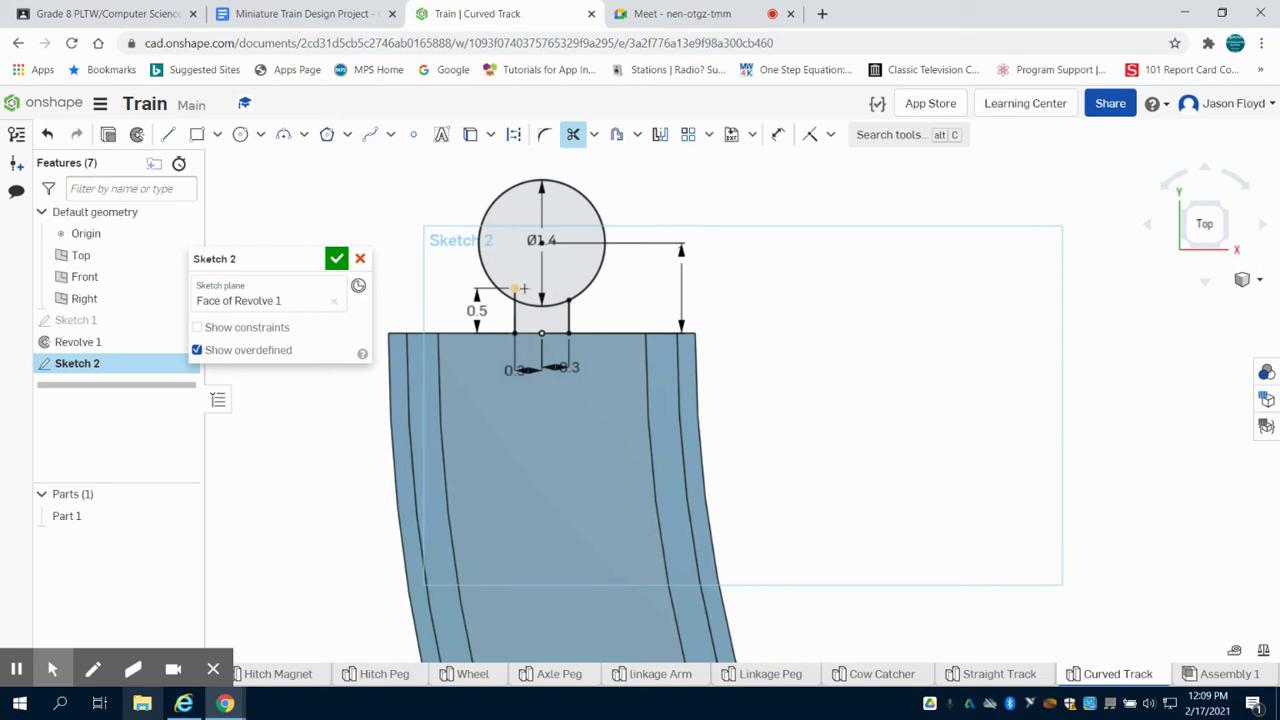
click(531, 301)
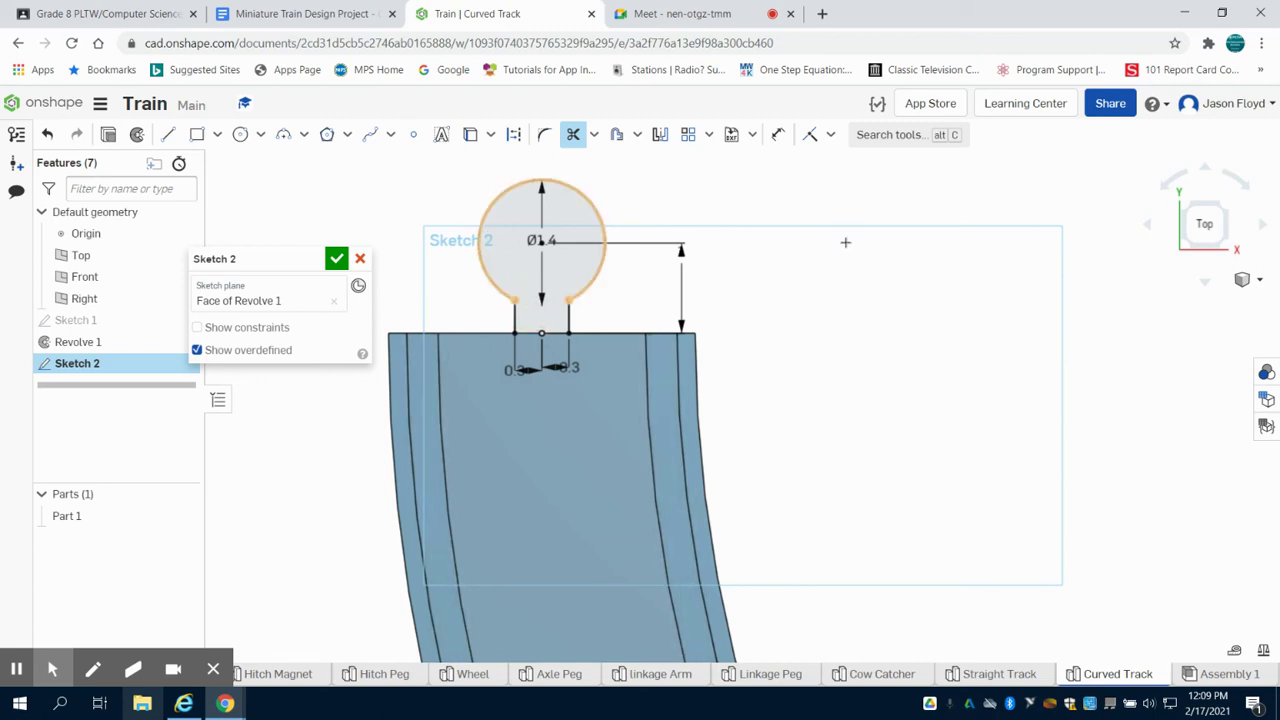
Extrude the connector profile 1 in downward from the track's top face and add it to Part 1.
click(1222, 204)
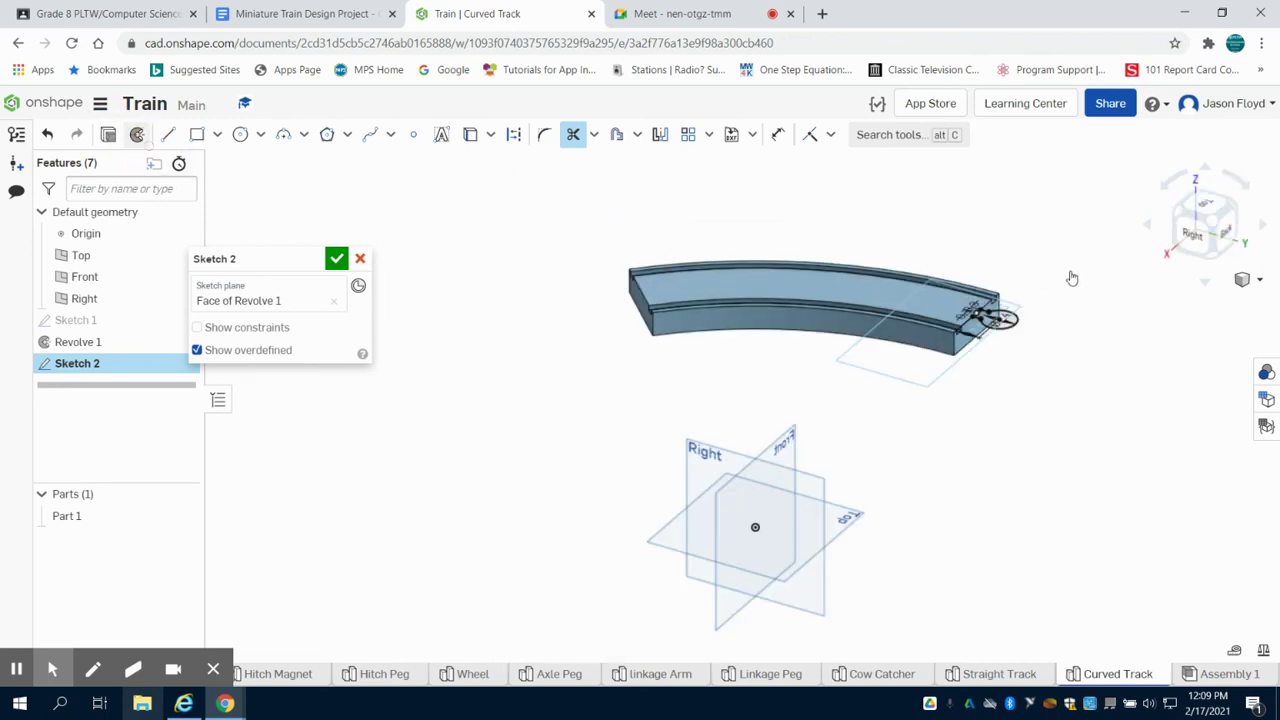
key(shift+e)
scroll(1034, 297, down, 3)
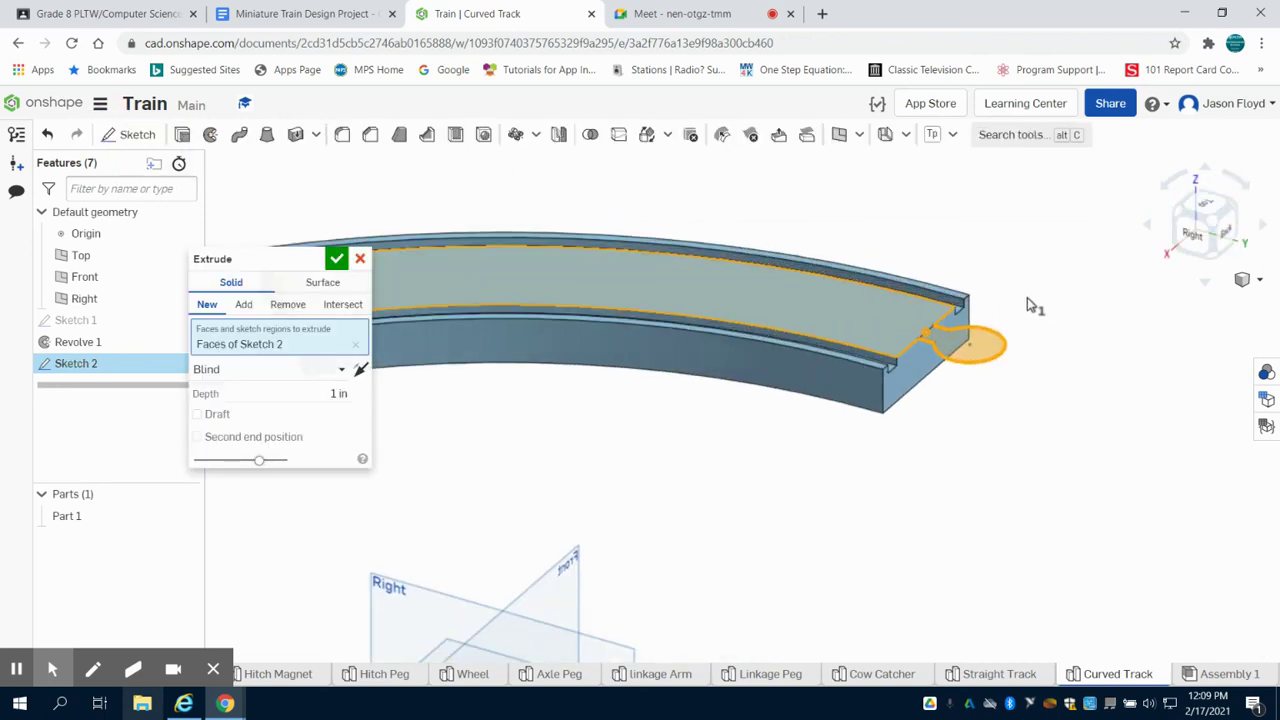
click(981, 345)
click(983, 345)
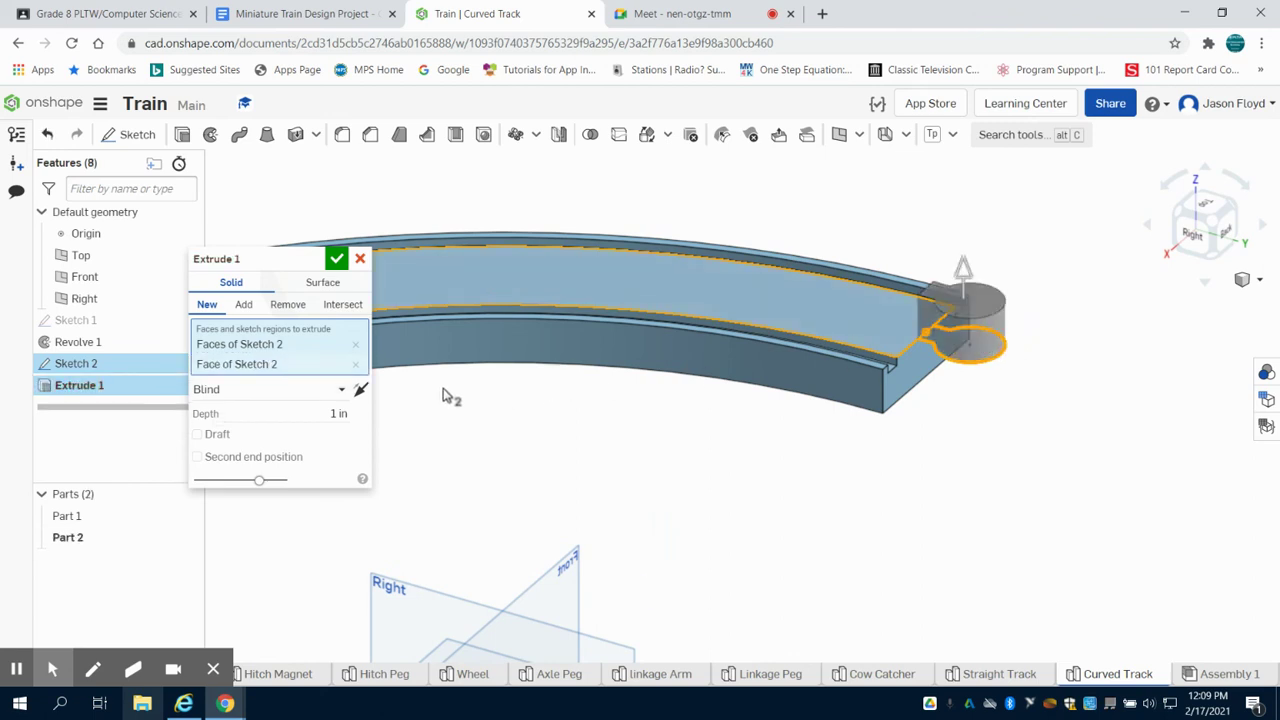
click(361, 390)
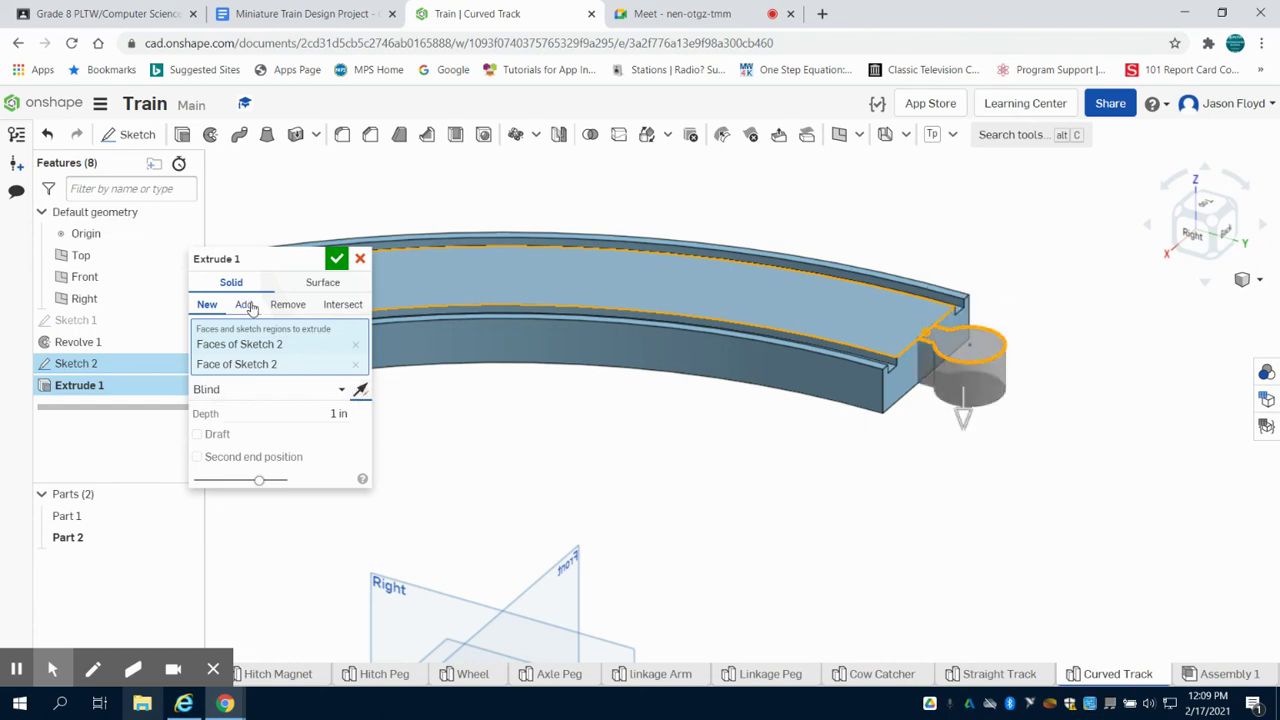
click(245, 305)
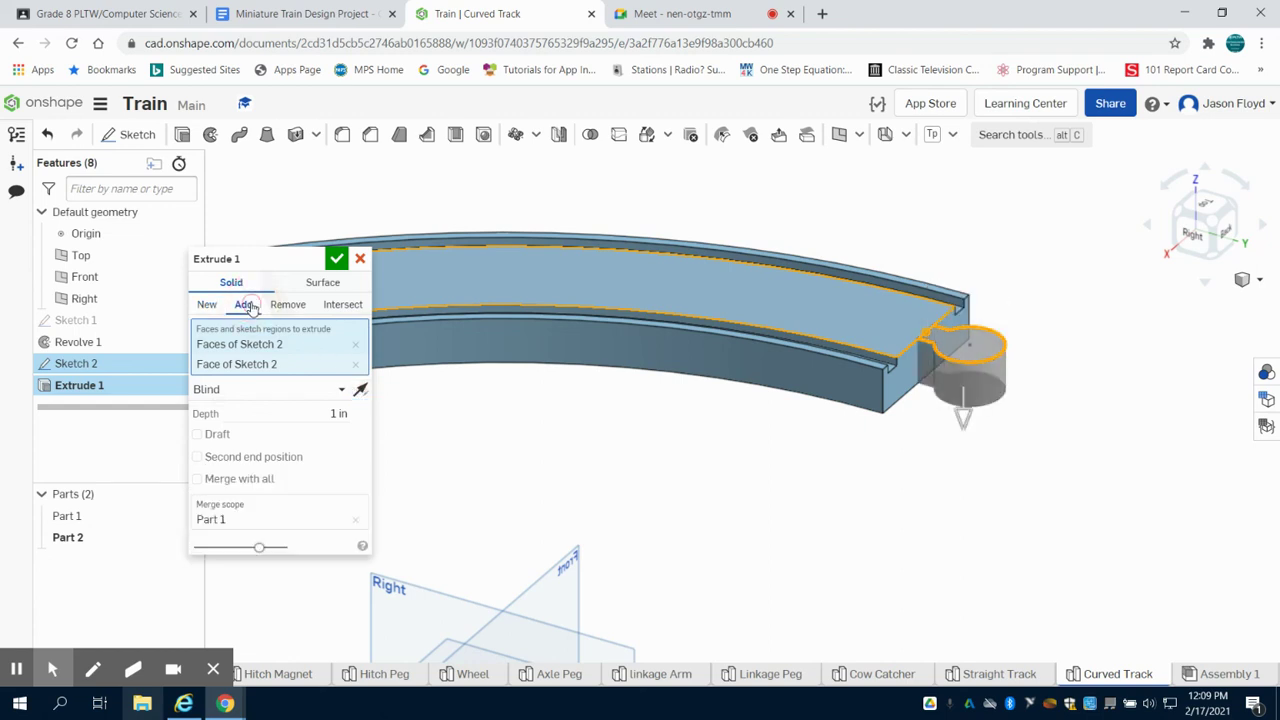
click(334, 260)
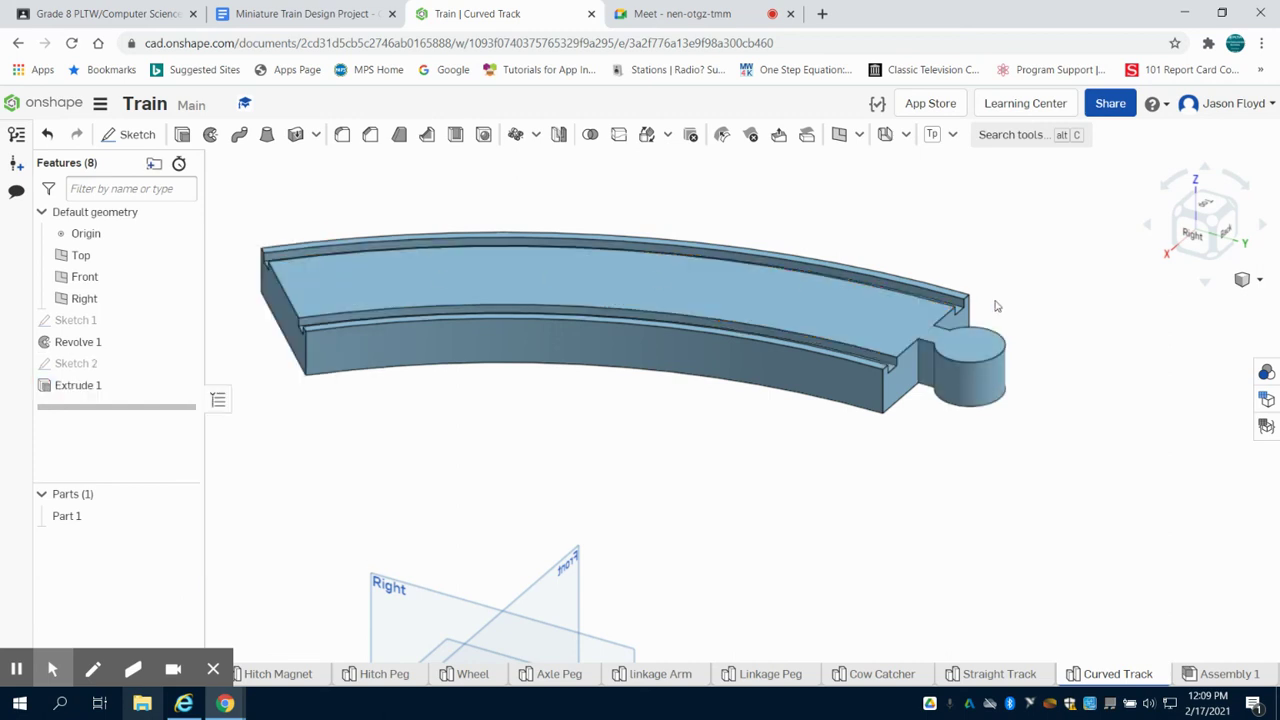
click(1209, 222)
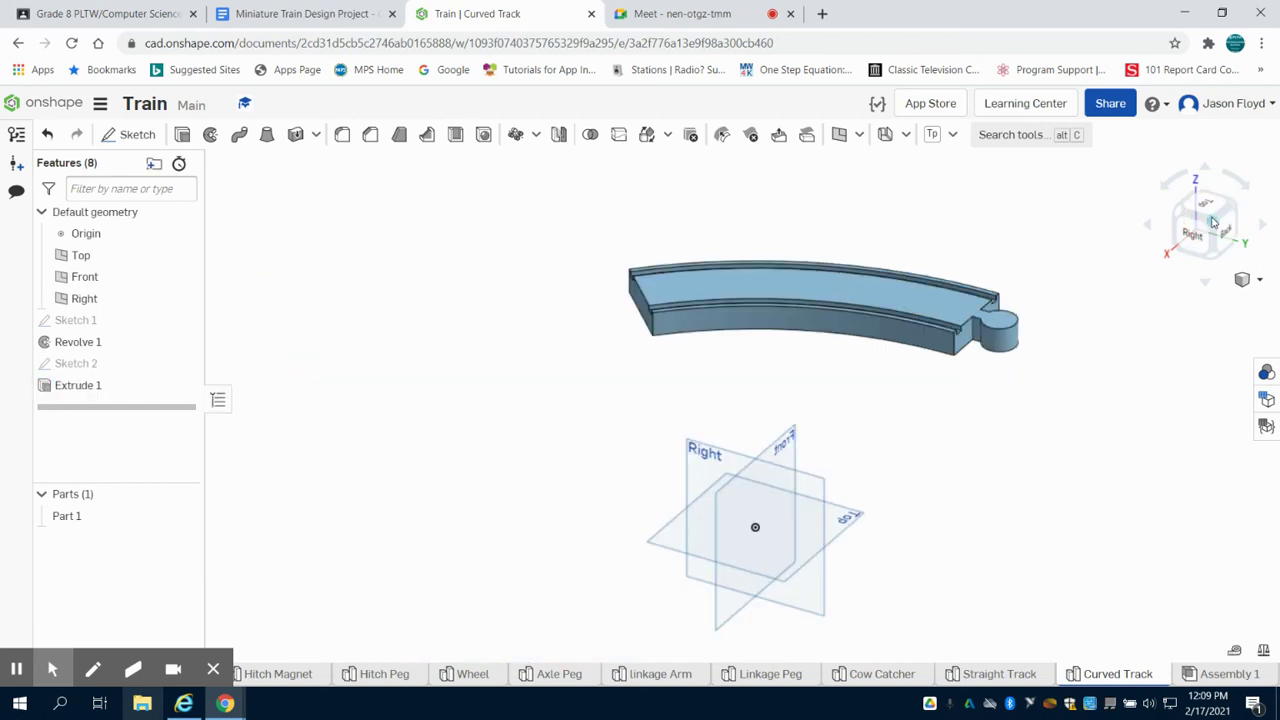